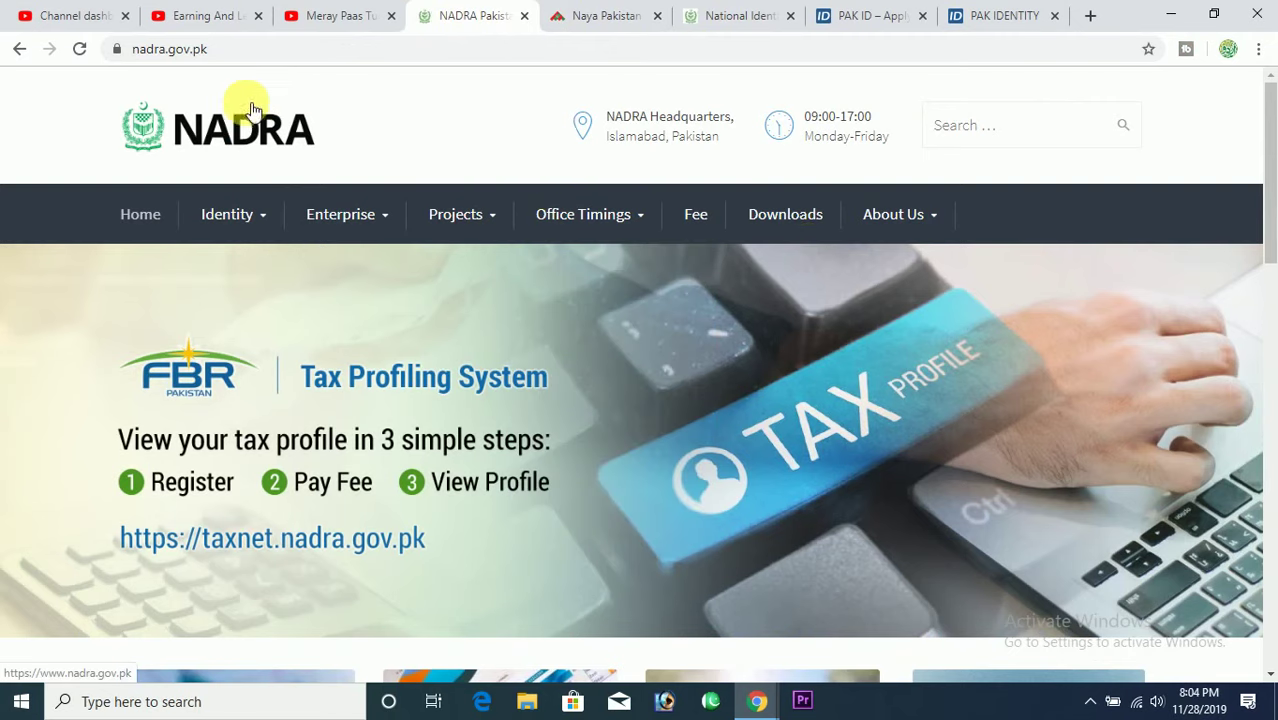
Highlight the nadra.gov.pk address and open Identity > National Identity Card in a new tab.
left_click(140, 58)
left_click_drag(138, 52, 214, 49)
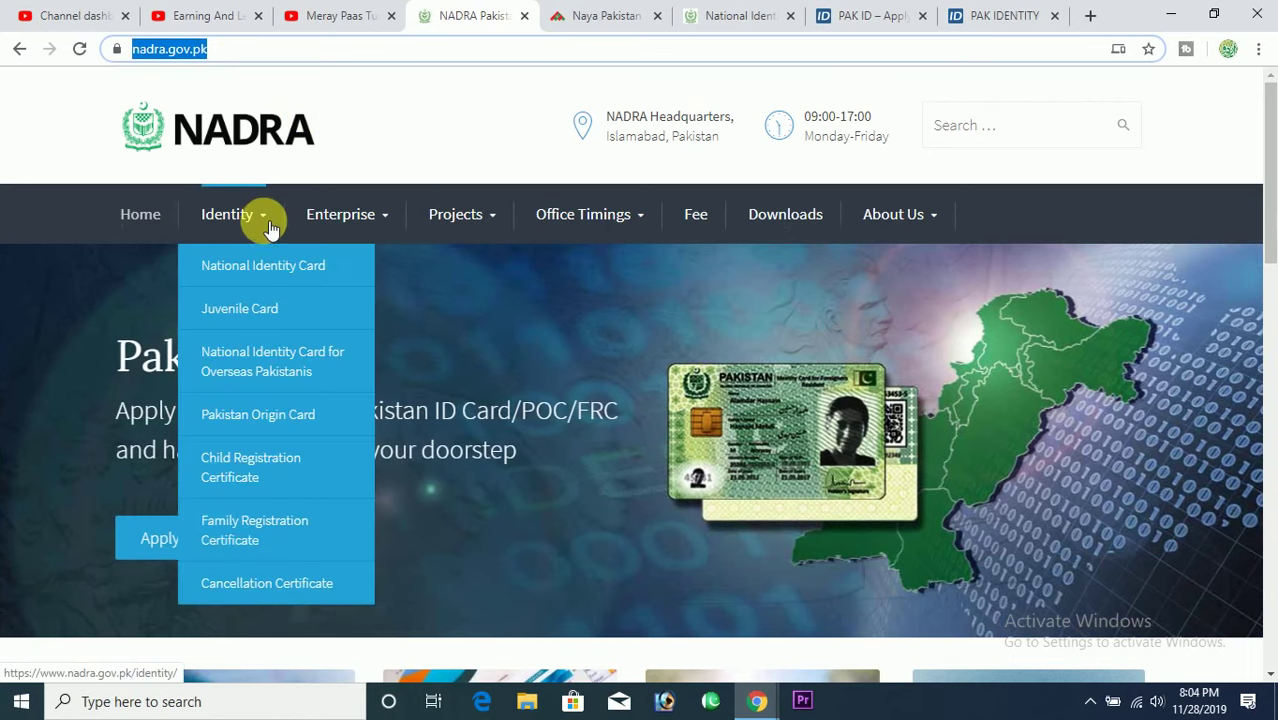
mouse_move(270, 220)
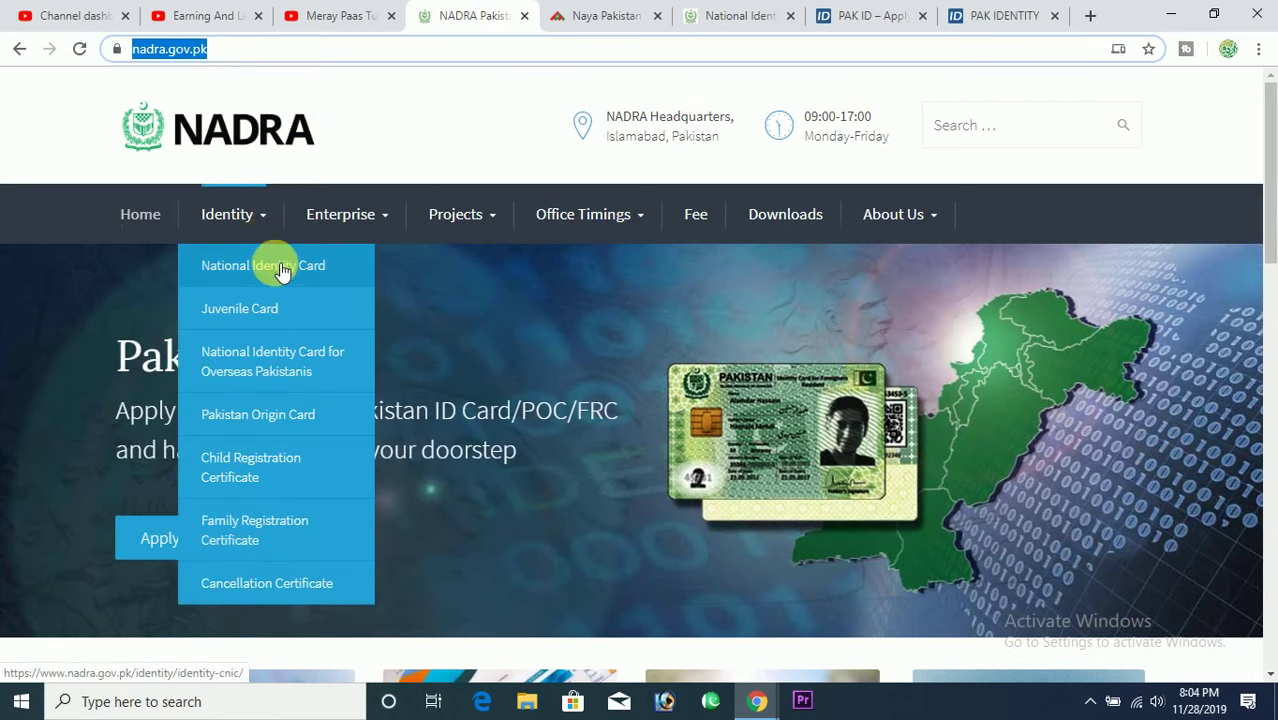
right_click(283, 274)
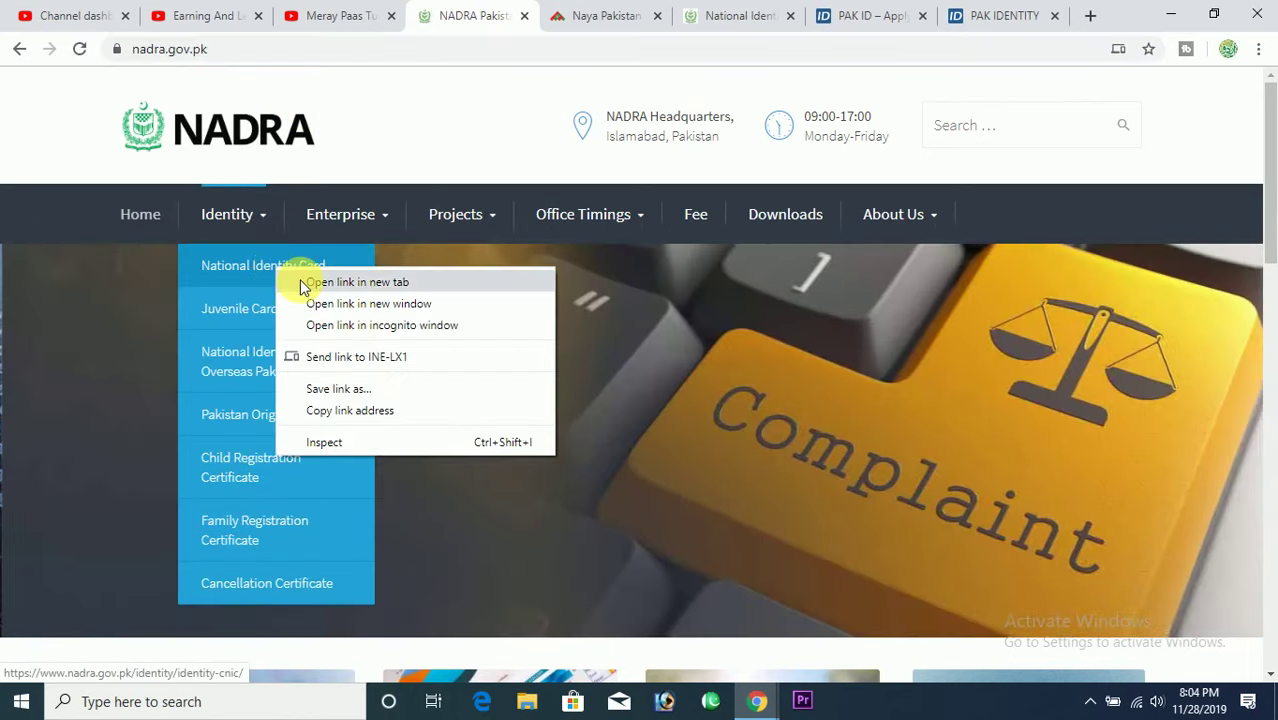
left_click(305, 280)
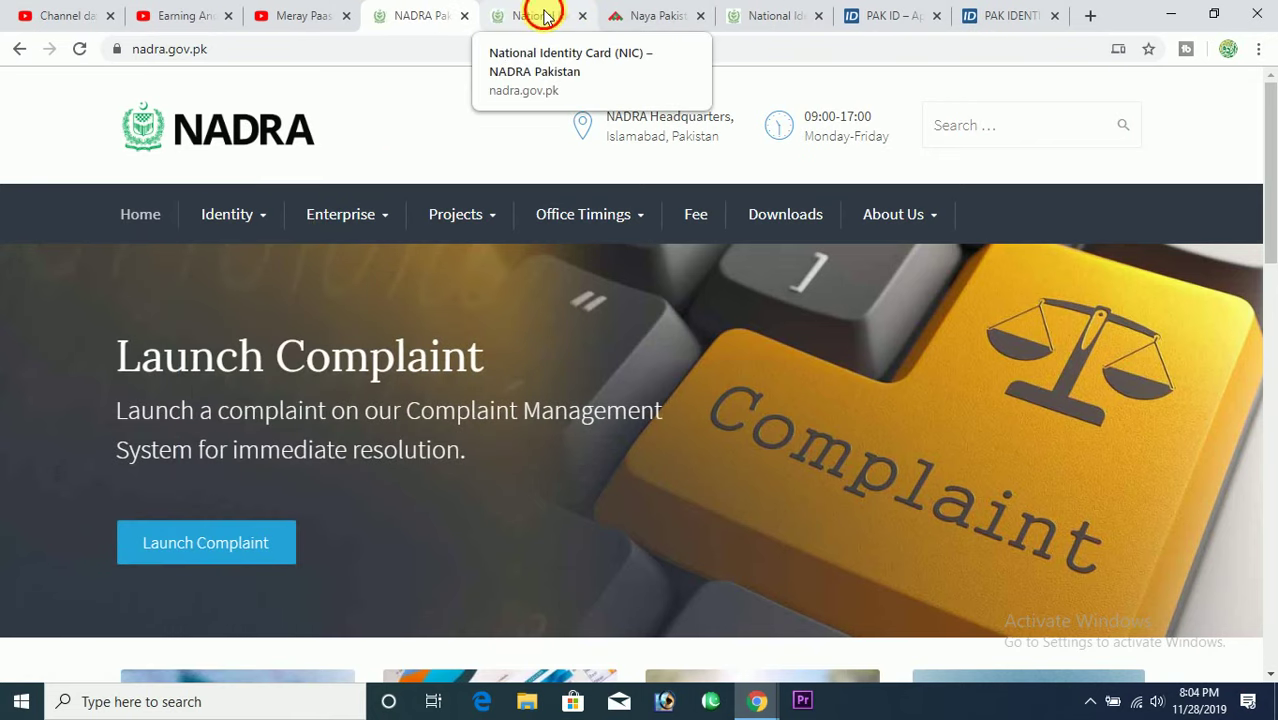
left_click(543, 16)
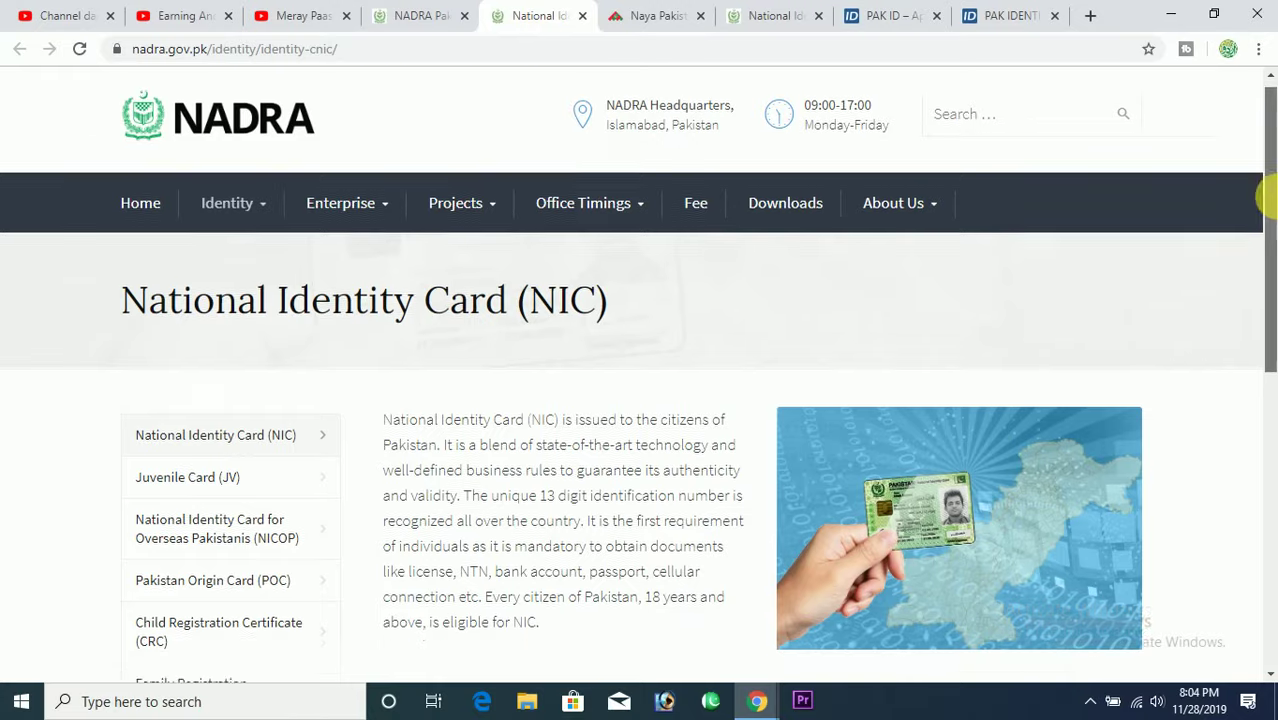
Expand the 'Where can I apply for my NIC?' FAQ answer on the NIC page.
left_click_drag(1267, 194, 1271, 388)
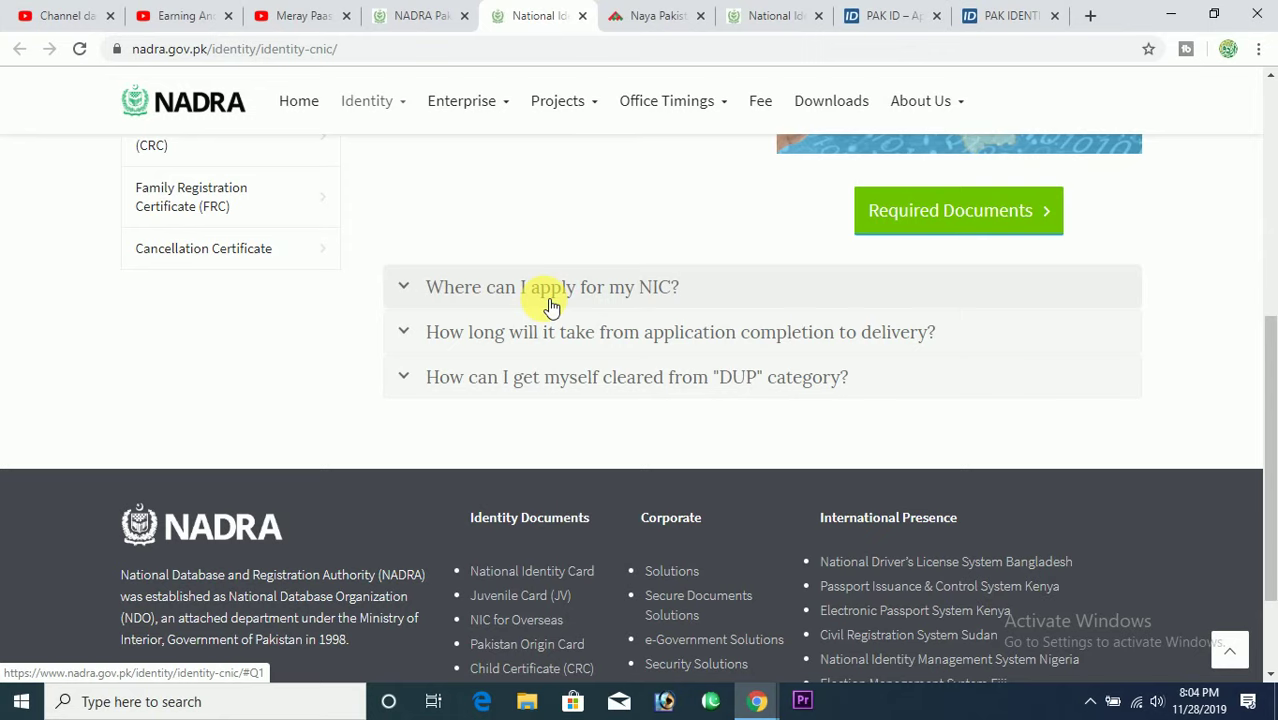
left_click(413, 291)
left_click_drag(1265, 318, 1265, 472)
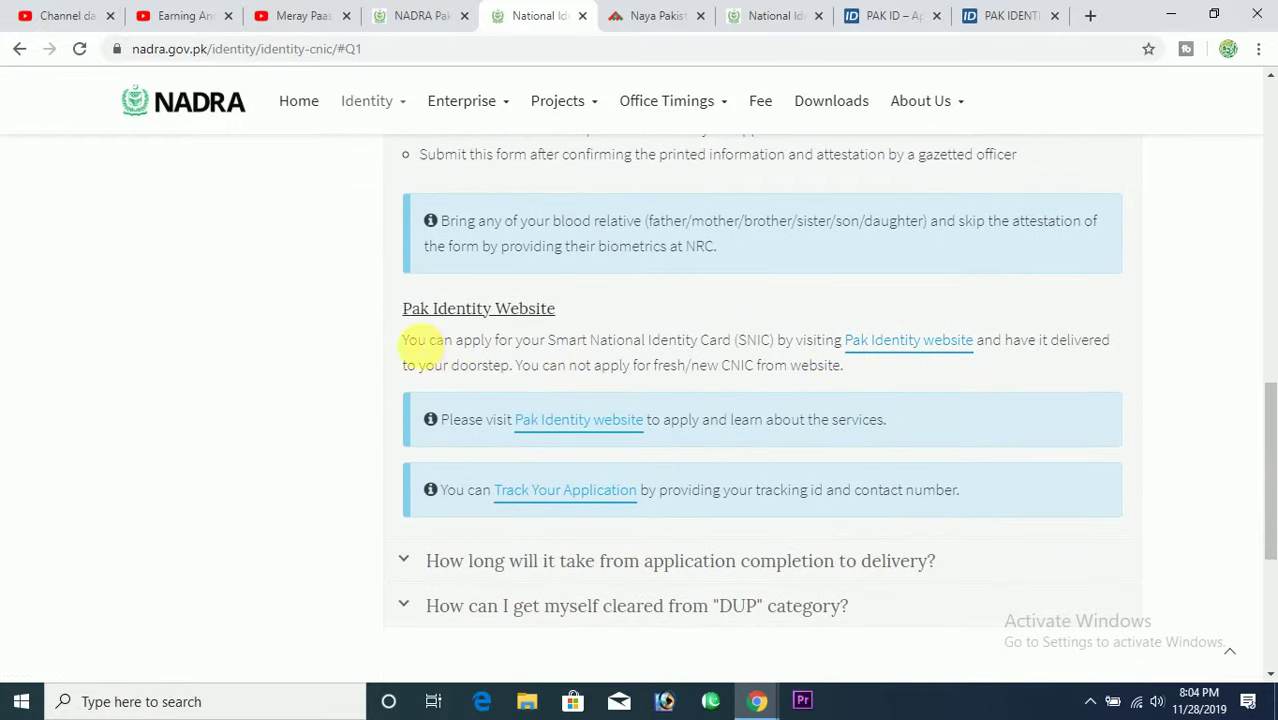
left_click_drag(432, 342, 877, 350)
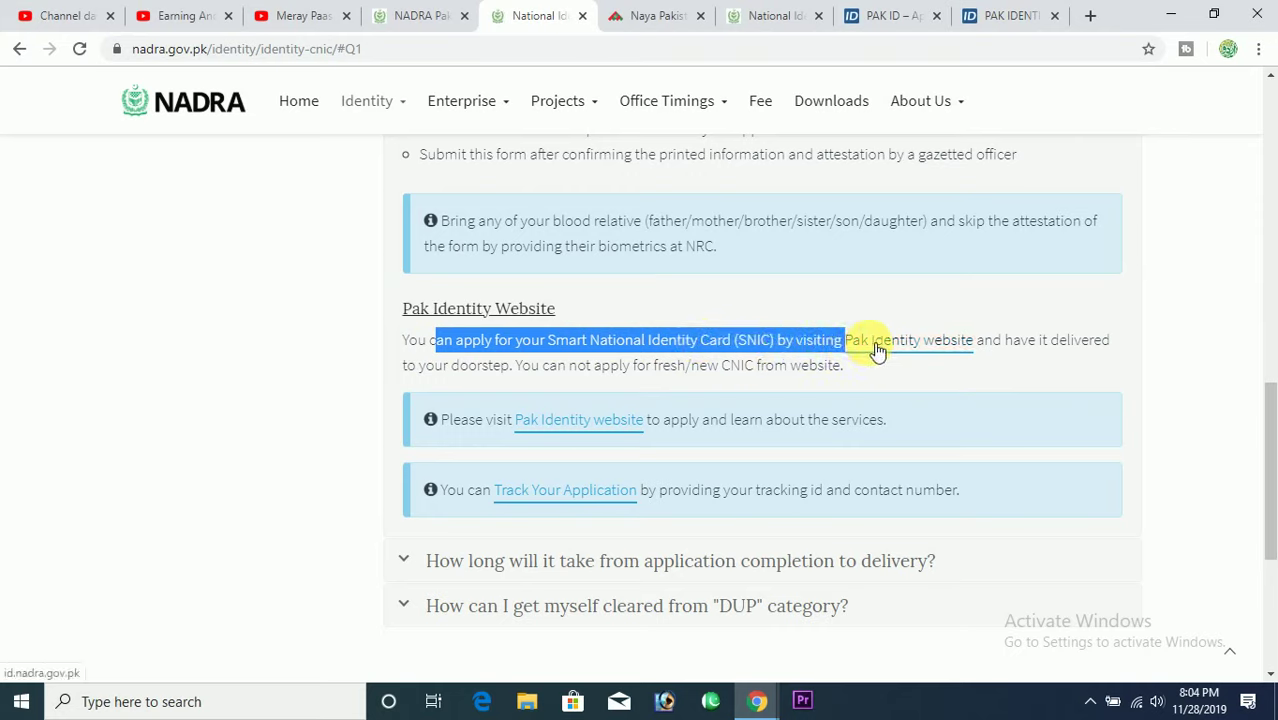
left_click(1108, 372)
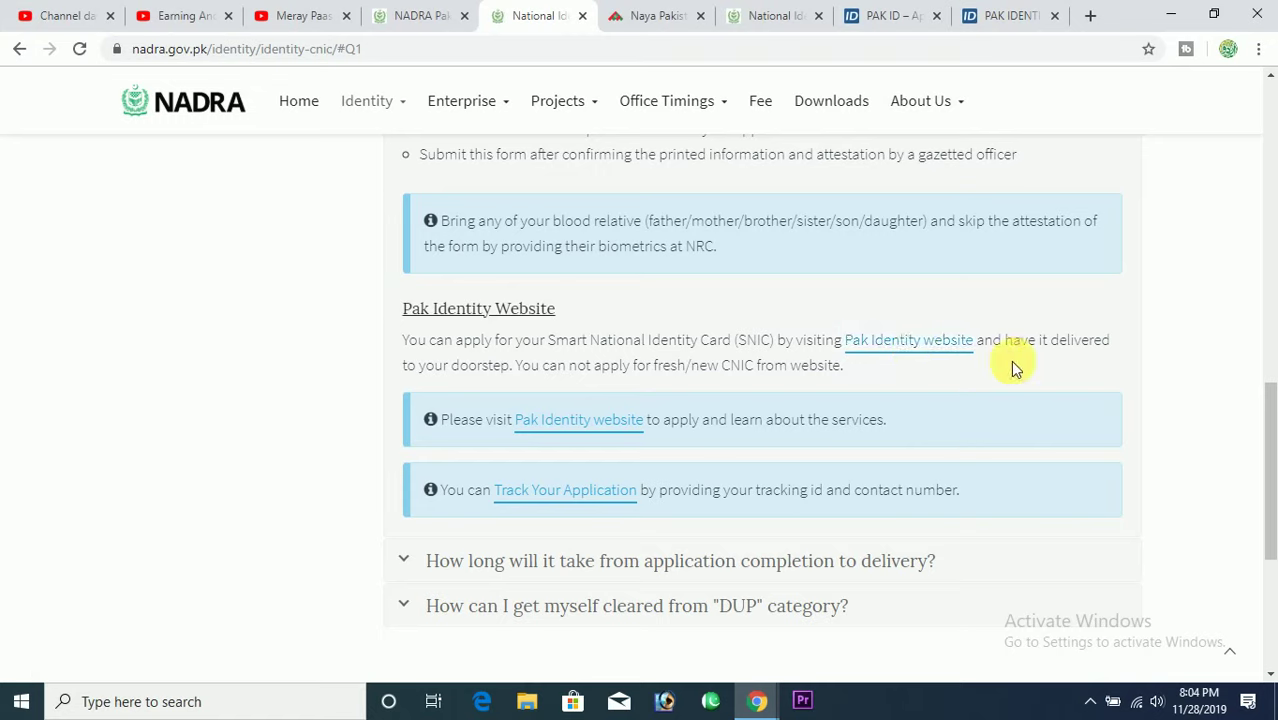
left_click_drag(1008, 345, 1111, 342)
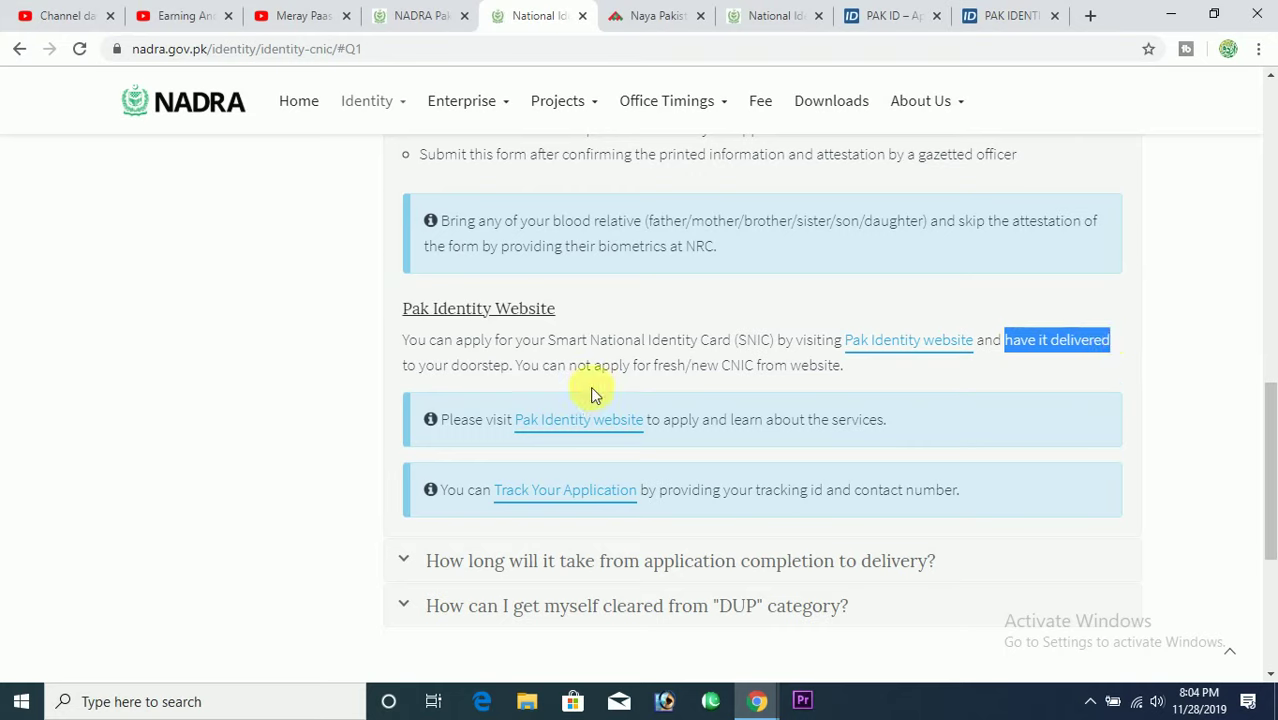
left_click_drag(404, 367, 512, 367)
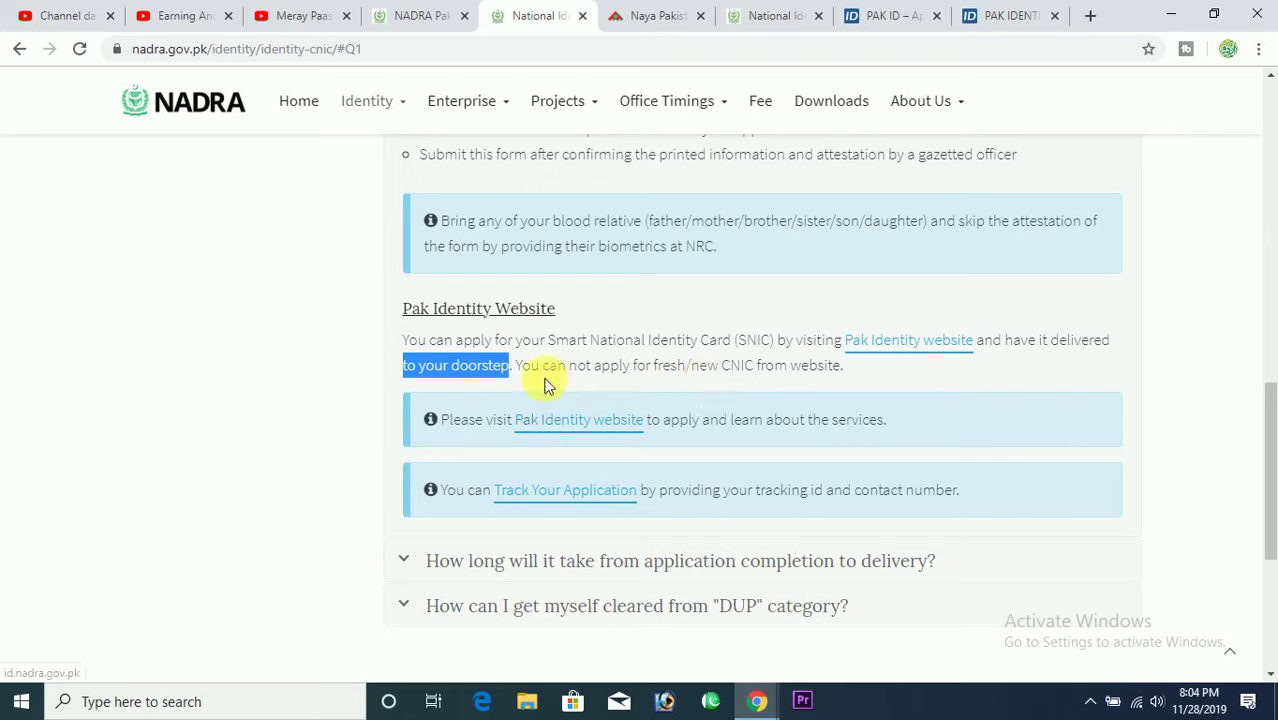
left_click_drag(656, 368, 857, 373)
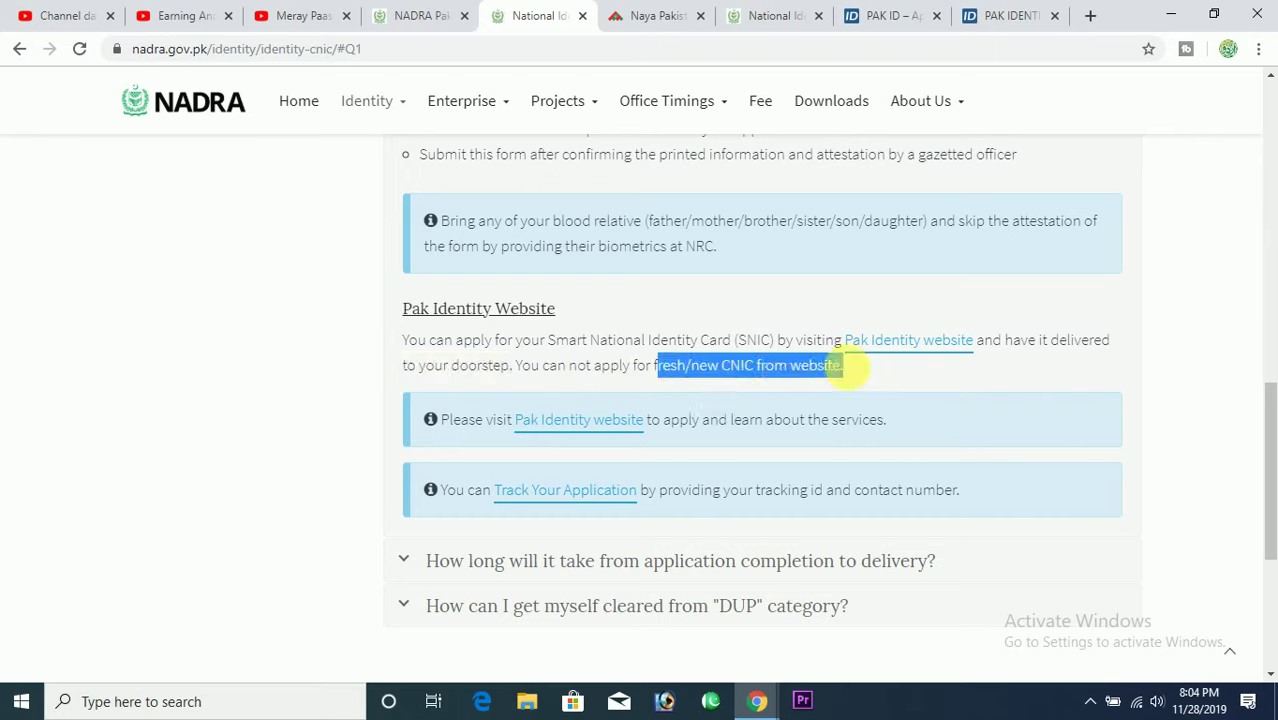
left_click(855, 373)
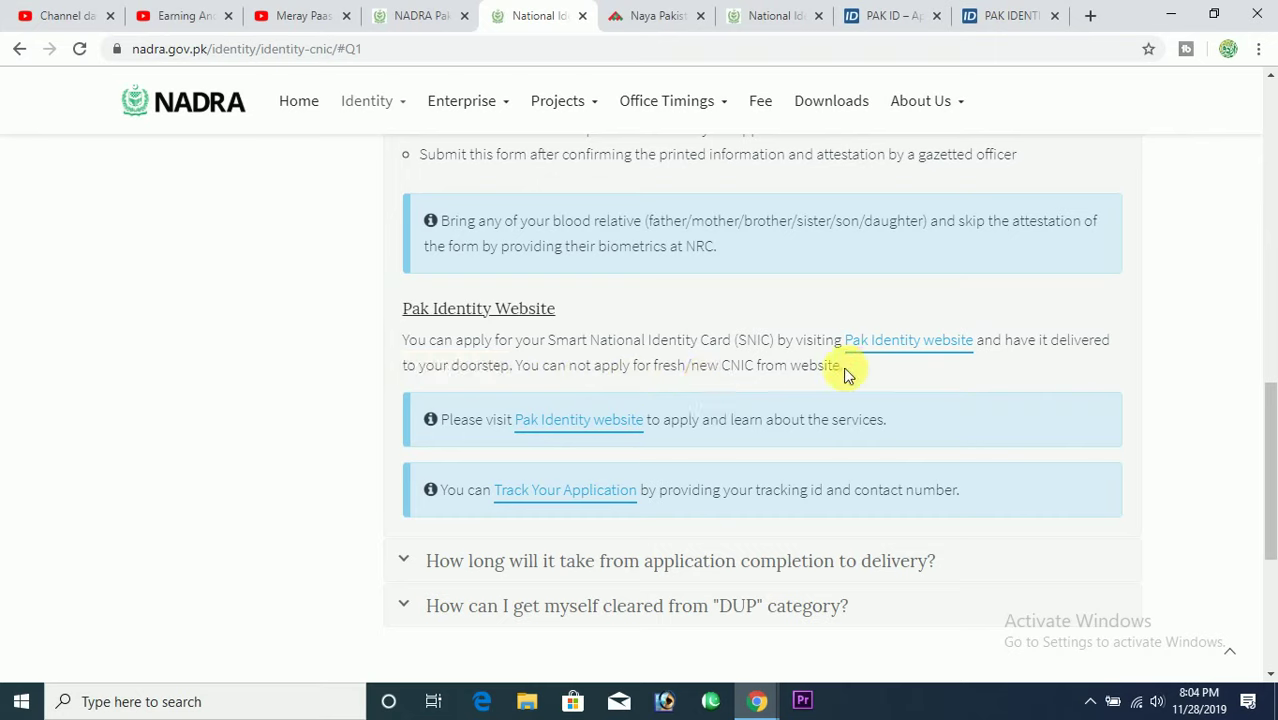
left_click_drag(847, 368, 516, 368)
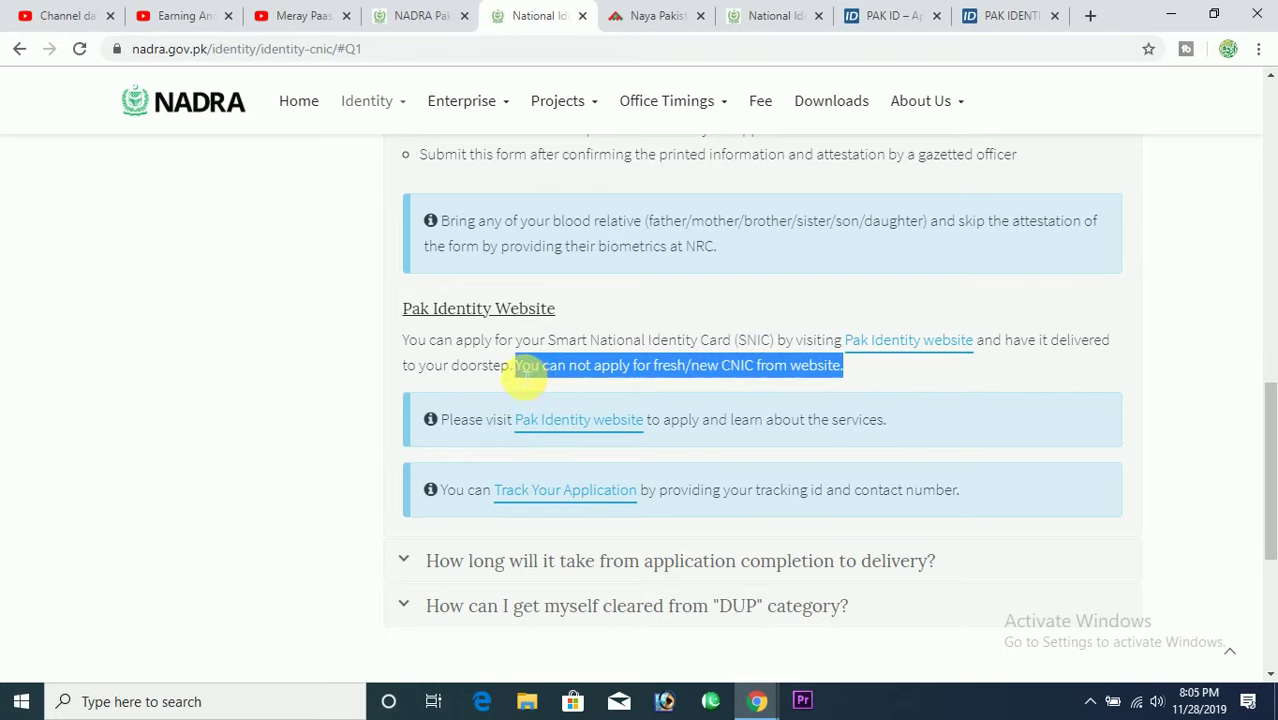
left_click(519, 370)
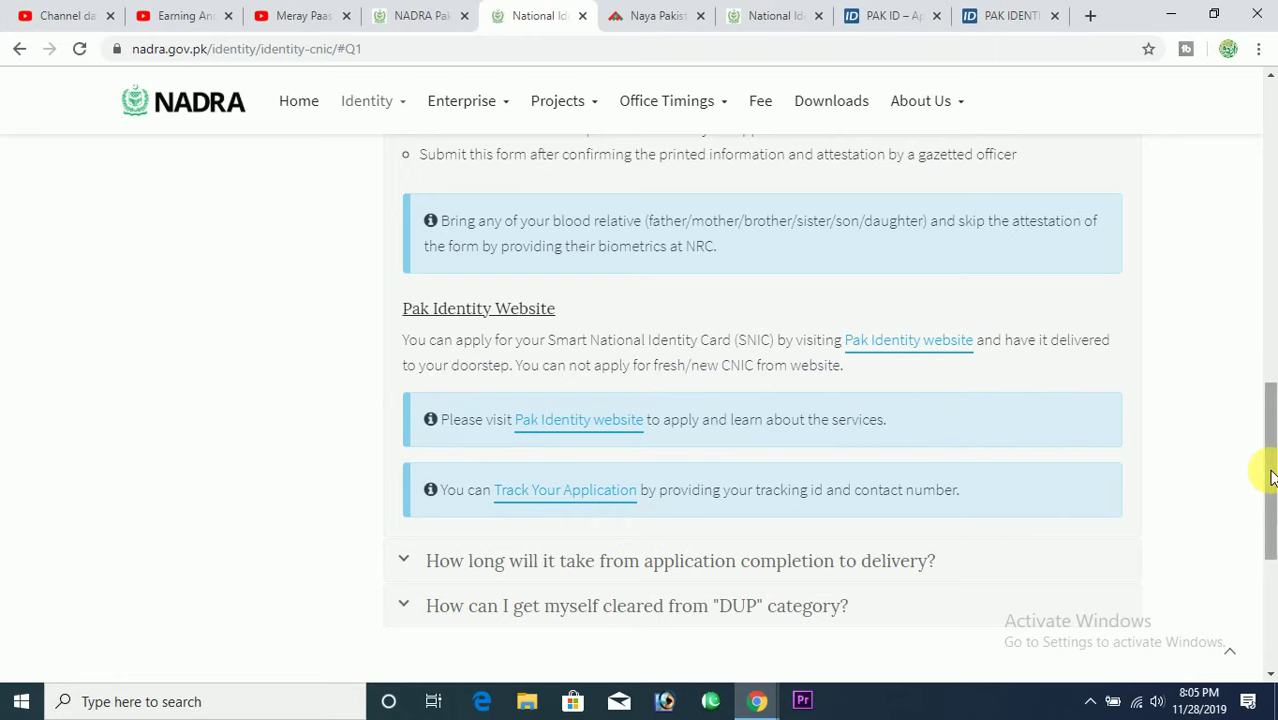
left_click_drag(1272, 471, 1270, 435)
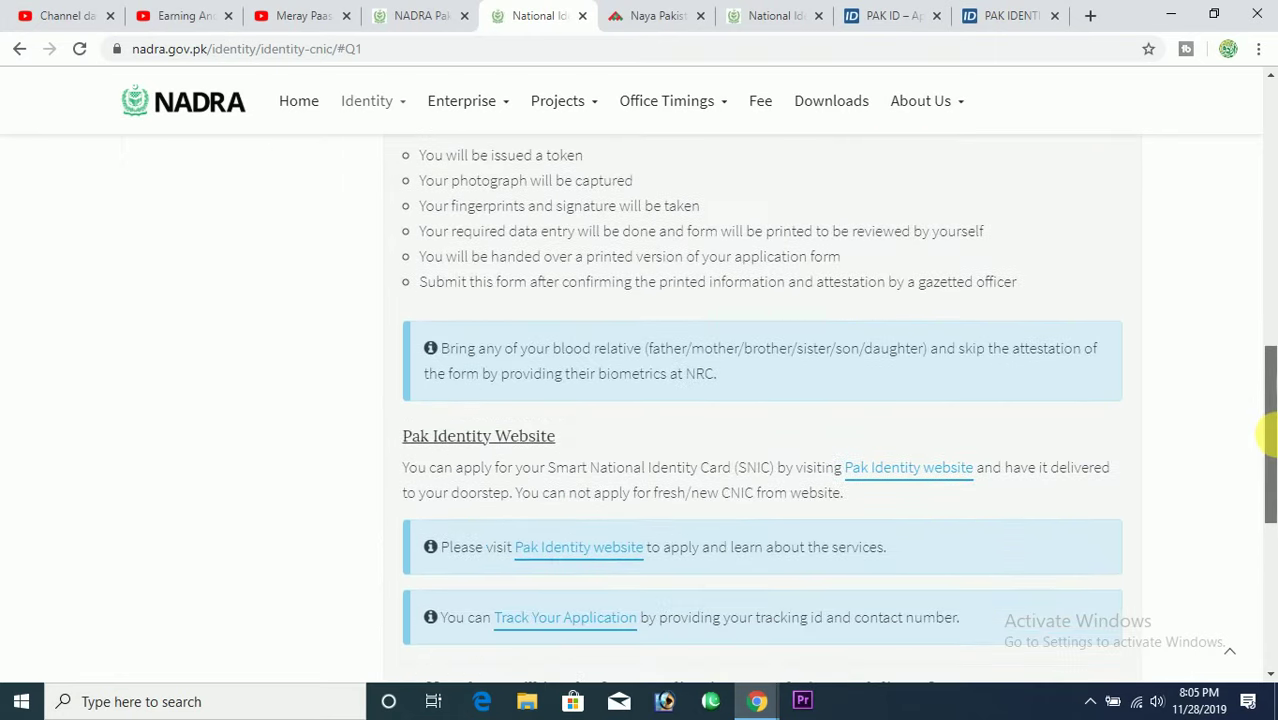
Go to the Pak Identity website and open the application sign-in page in a new tab.
left_click(928, 474)
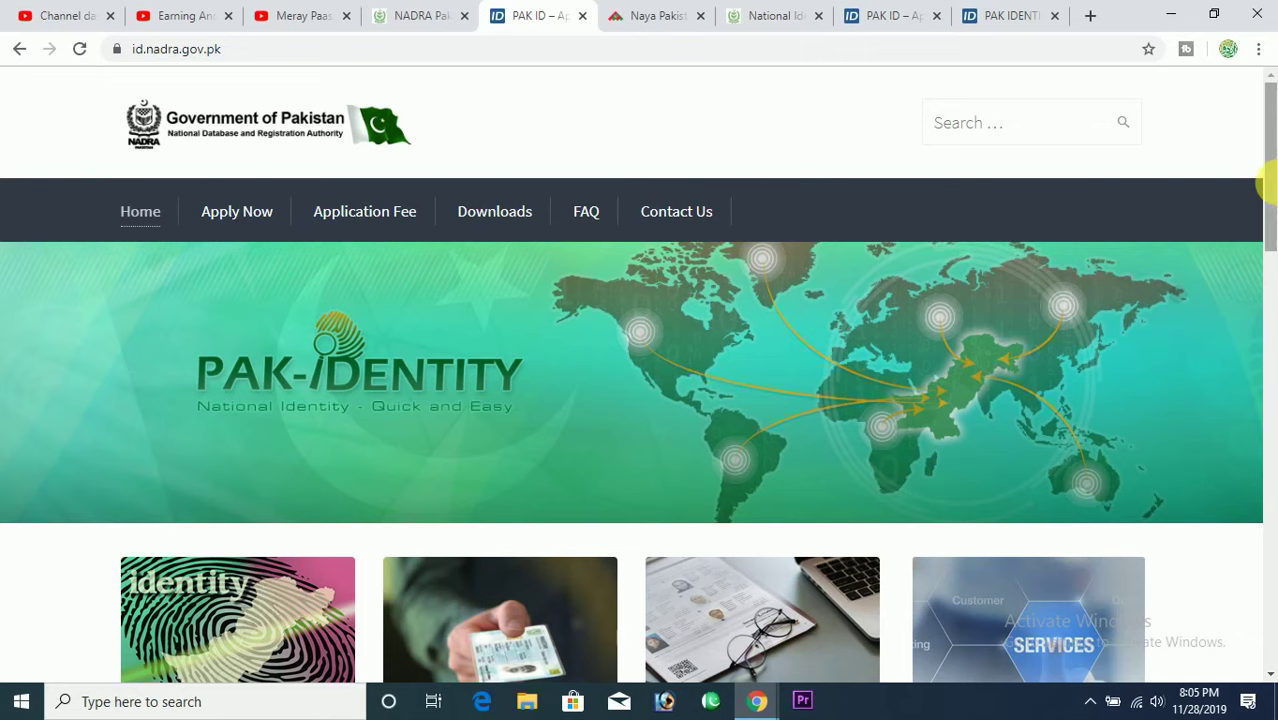
left_click_drag(1266, 180, 1268, 305)
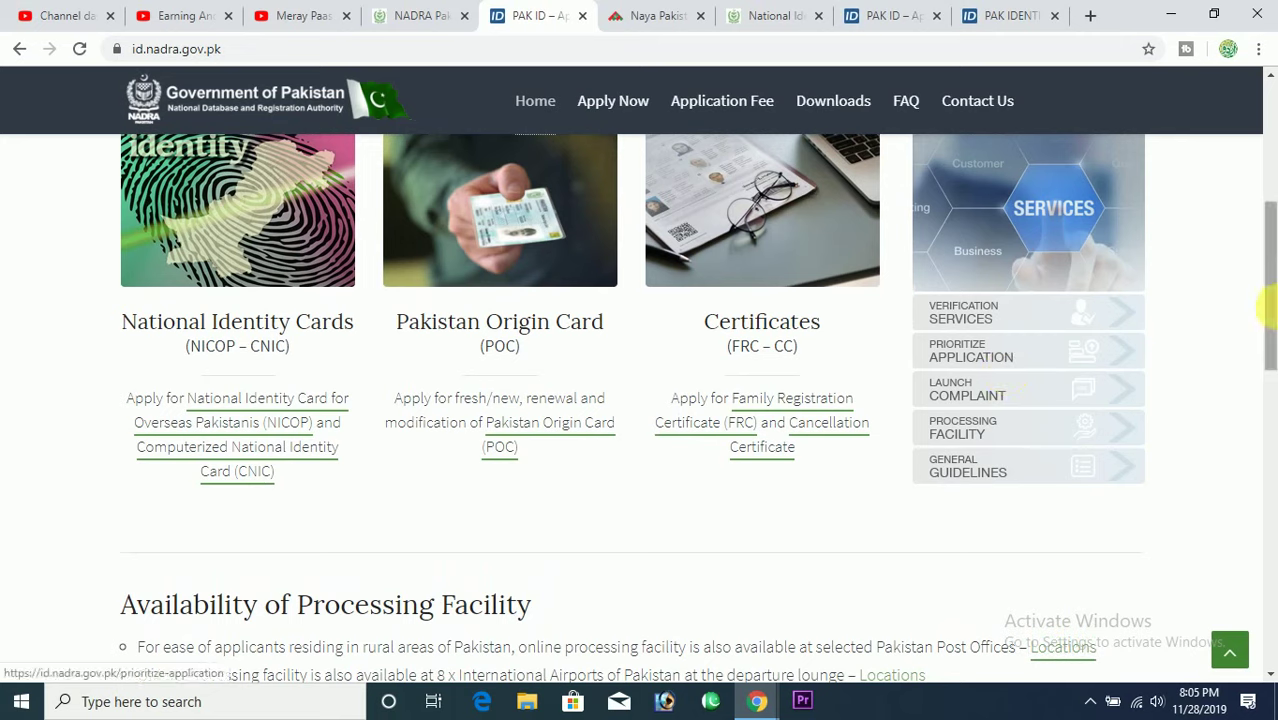
left_click_drag(1268, 305, 1268, 172)
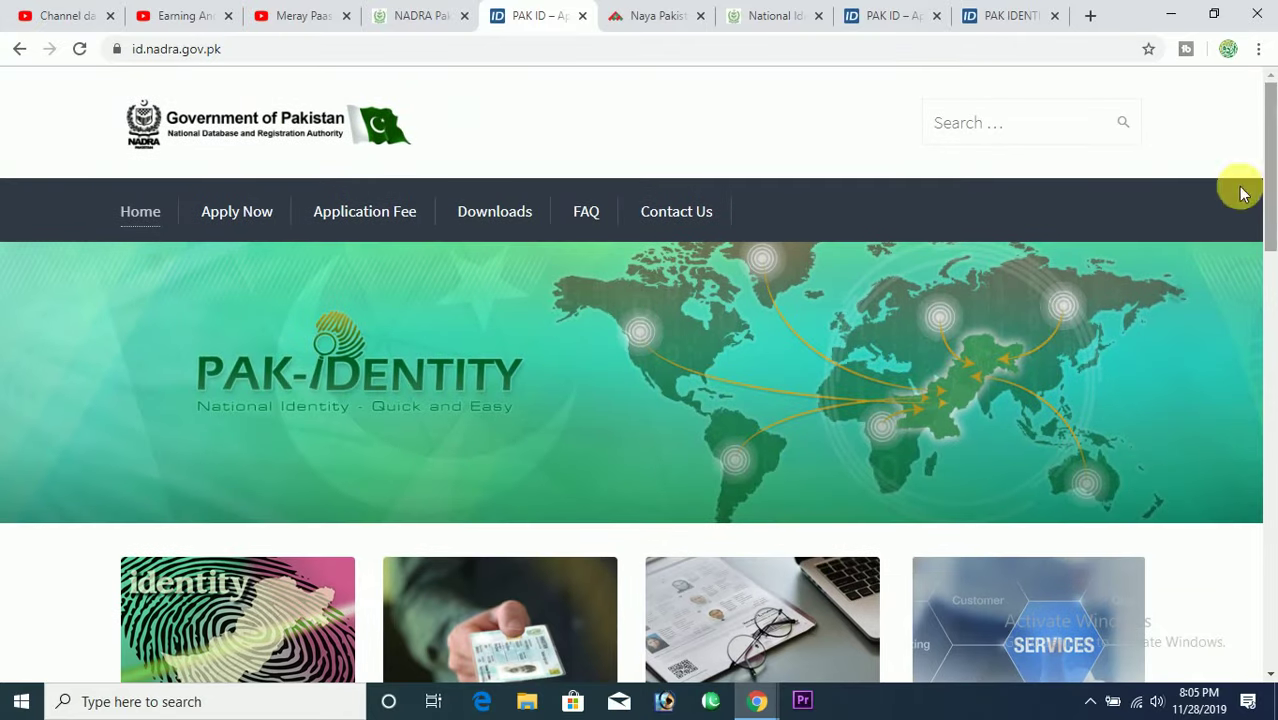
left_click(252, 216)
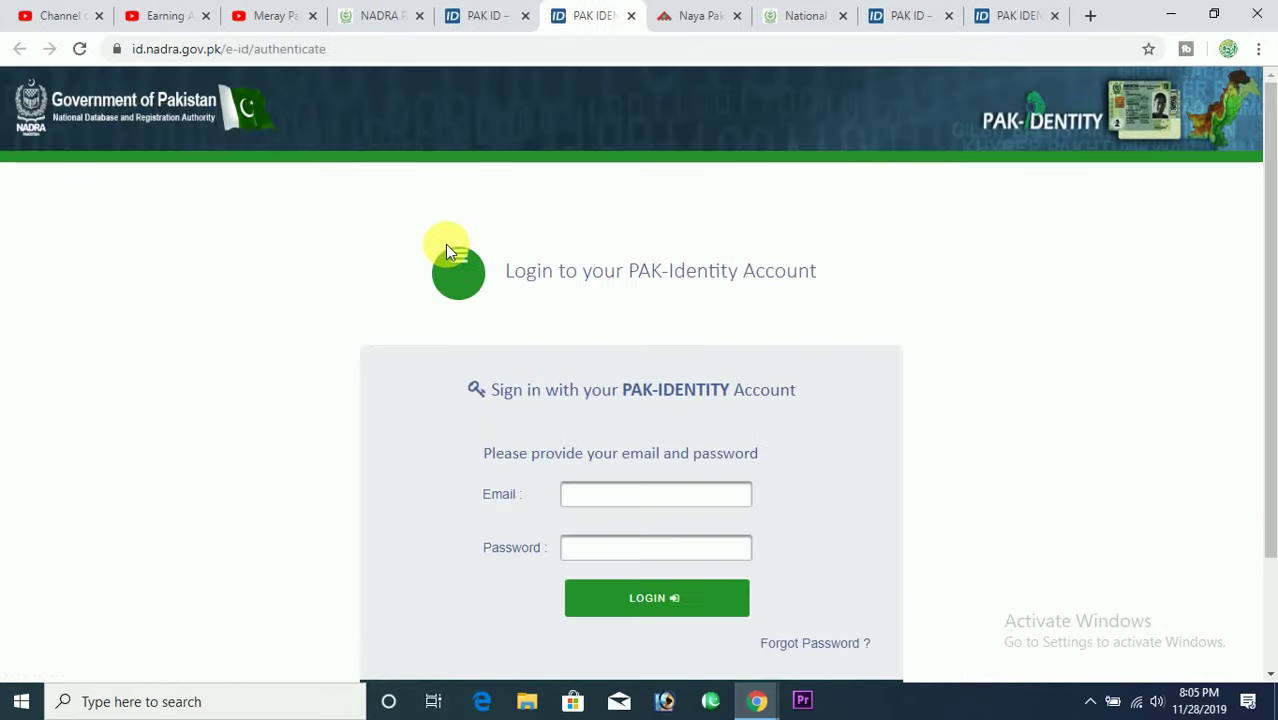
Point out the sign-in email and password fields, then choose Create a New Account.
left_click_drag(1268, 180, 1270, 314)
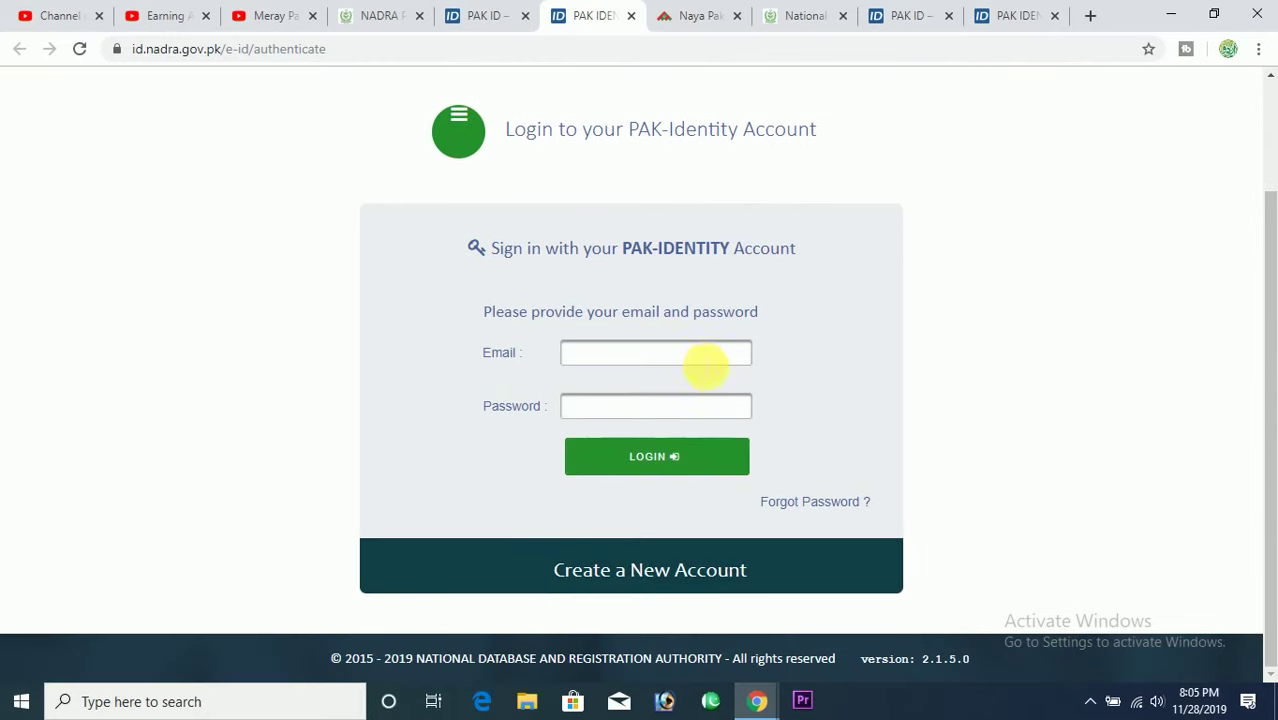
left_click(703, 356)
left_click(700, 415)
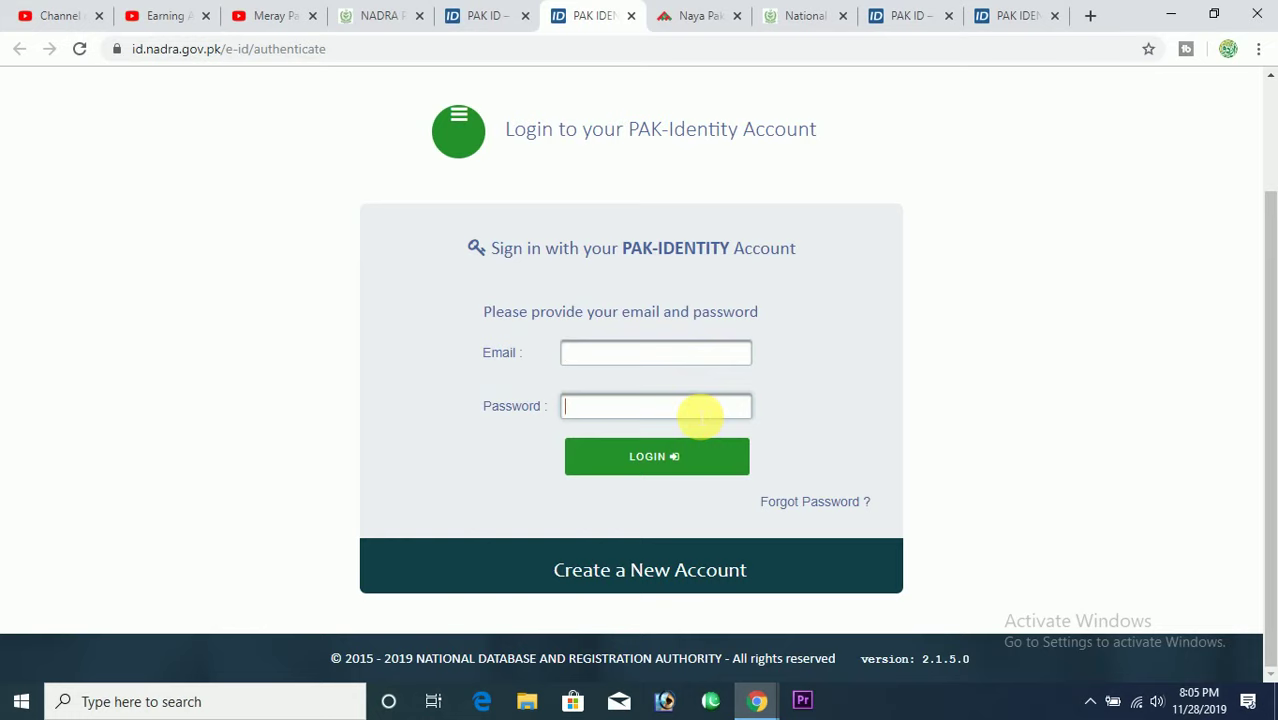
left_click(655, 360)
left_click(676, 412)
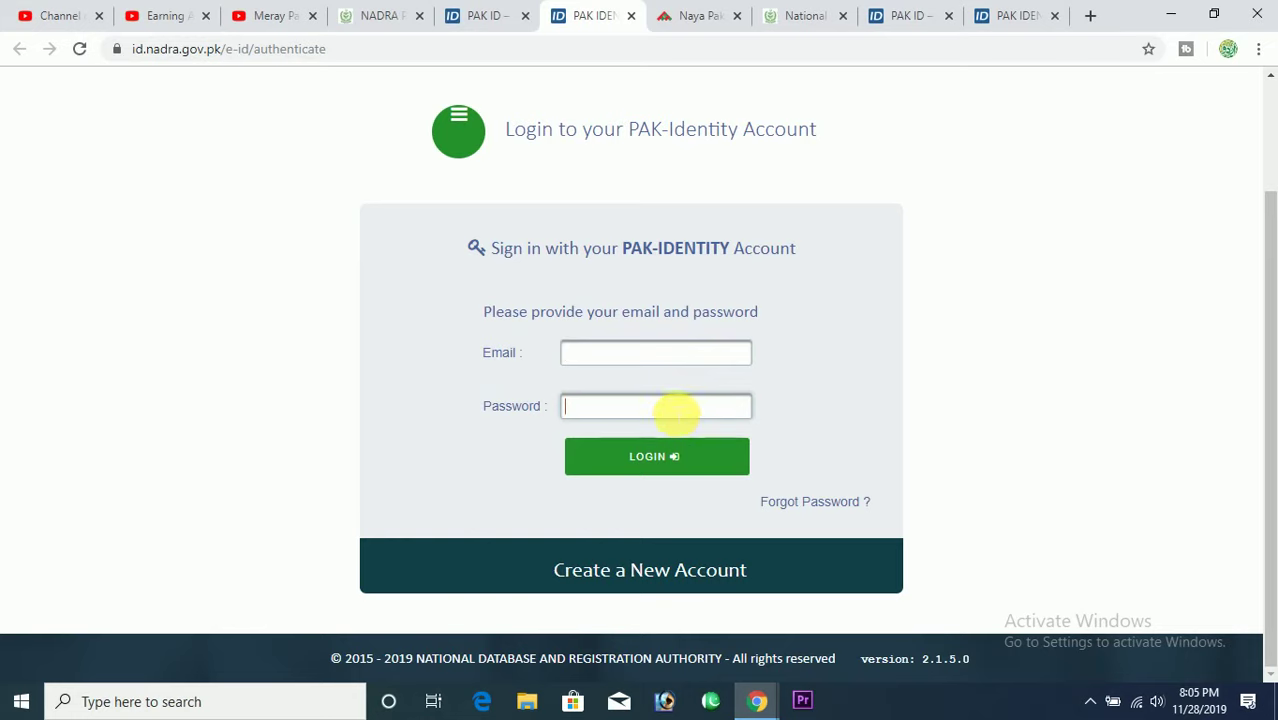
left_click(659, 575)
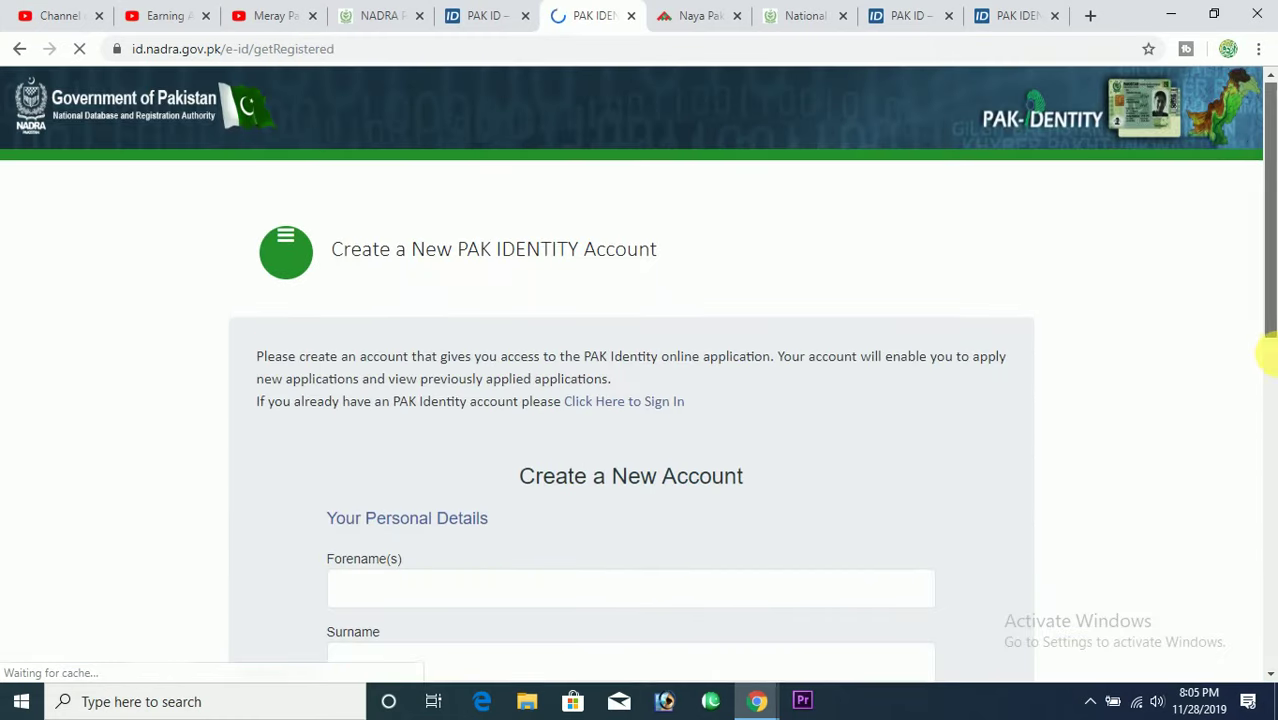
Enter the applicant's forename and surname in the registration form.
left_click_drag(1268, 352, 1267, 430)
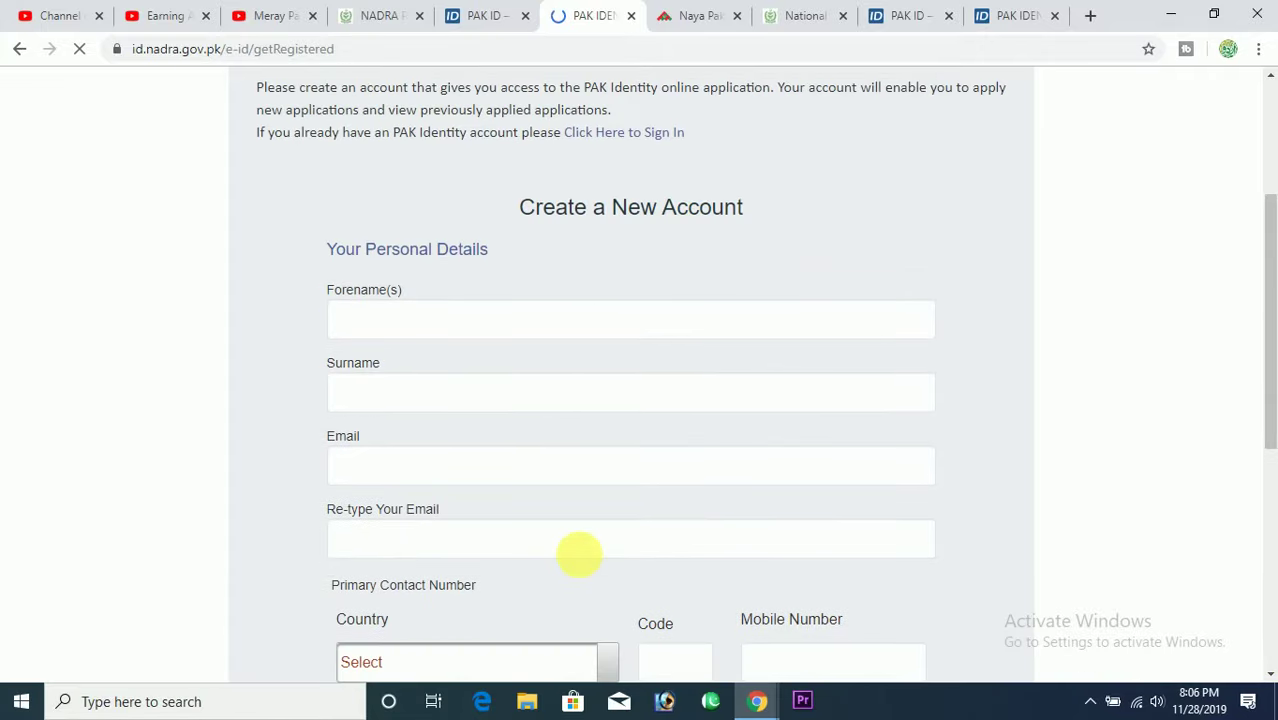
left_click(579, 332)
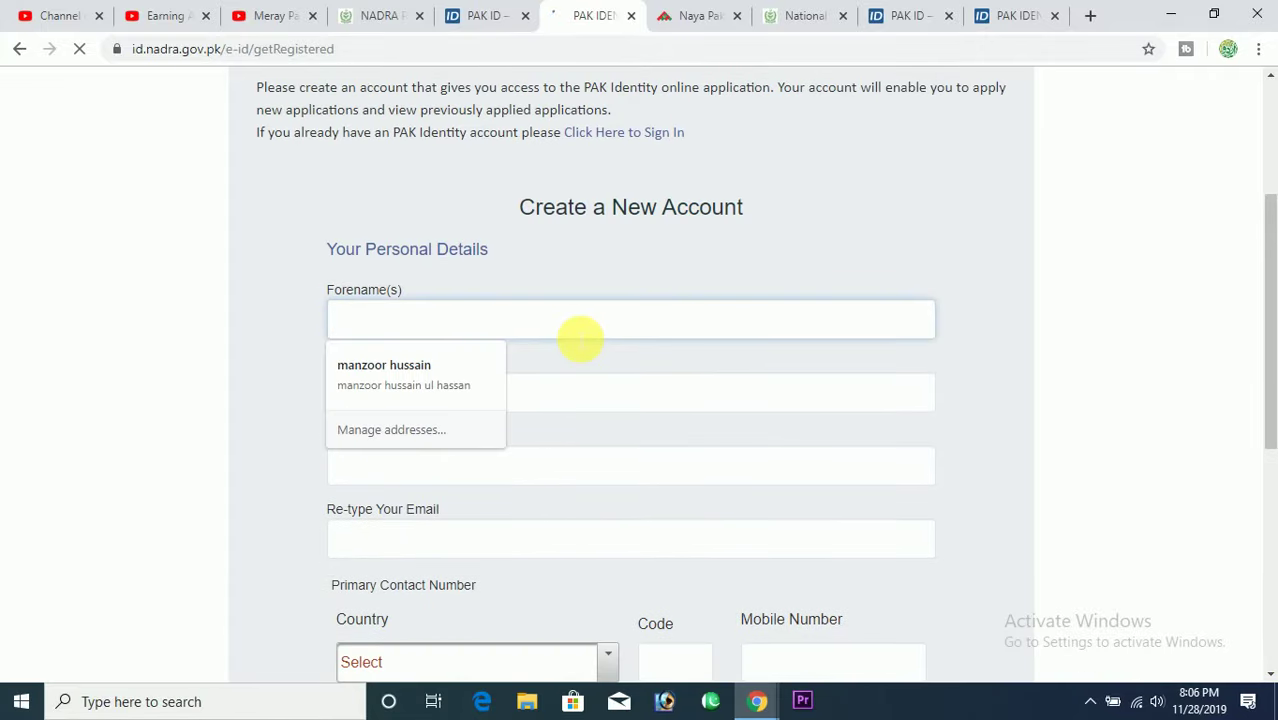
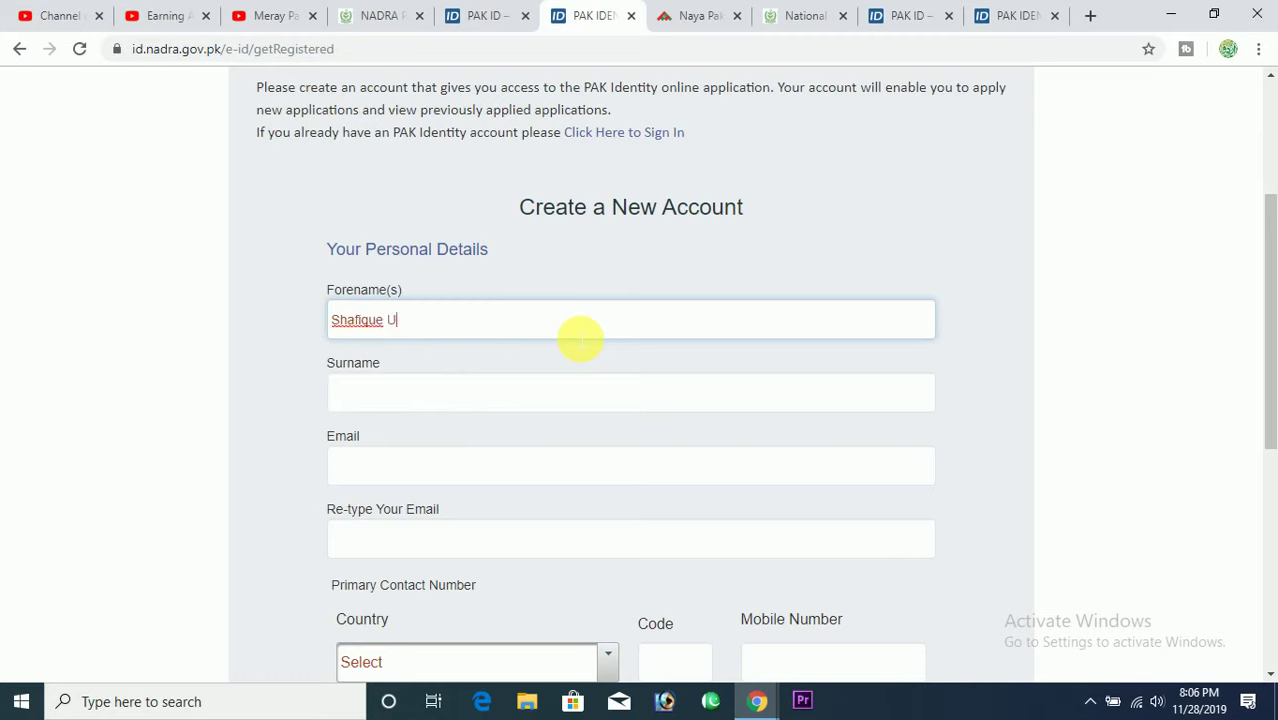
key("Tab")
type("Shafique")
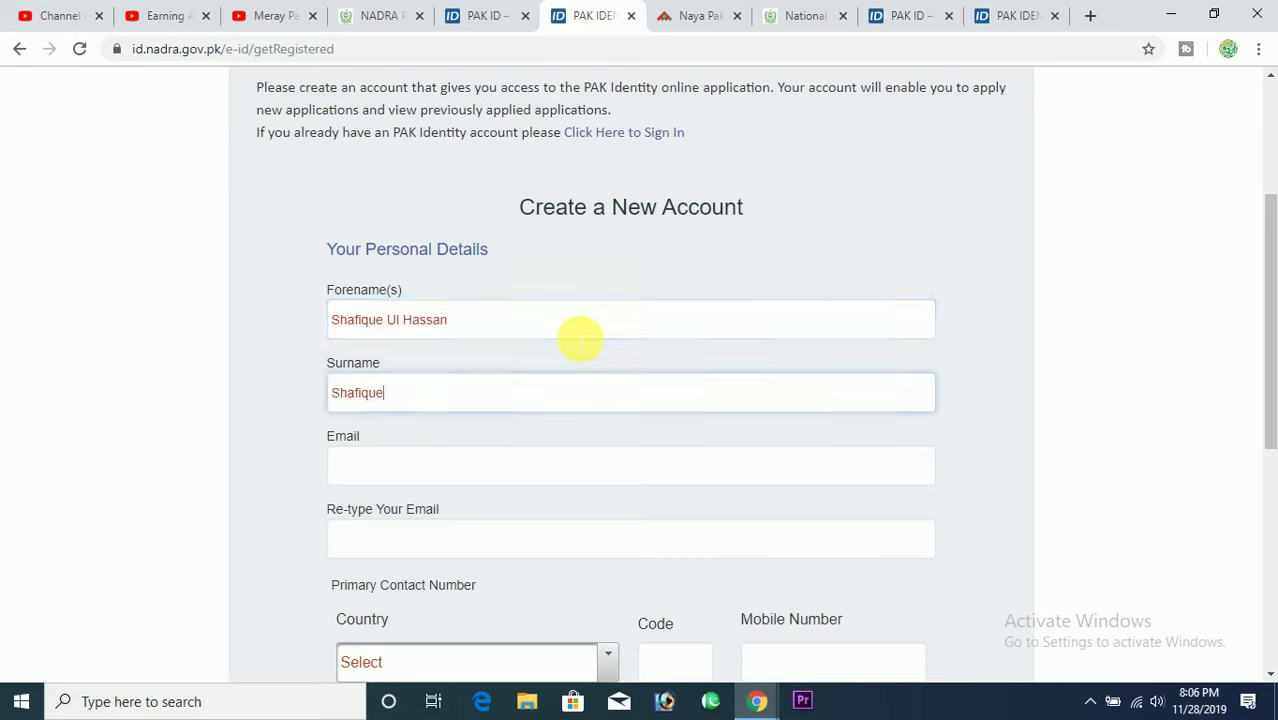
key("Tab")
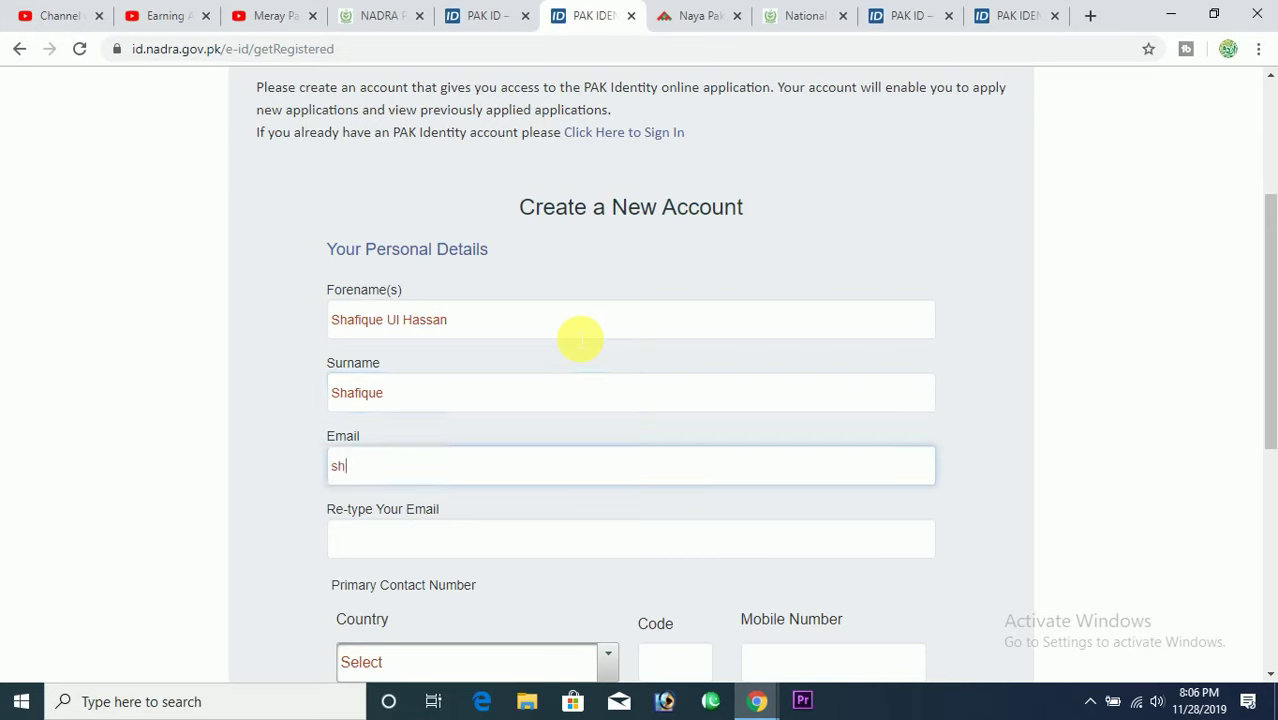
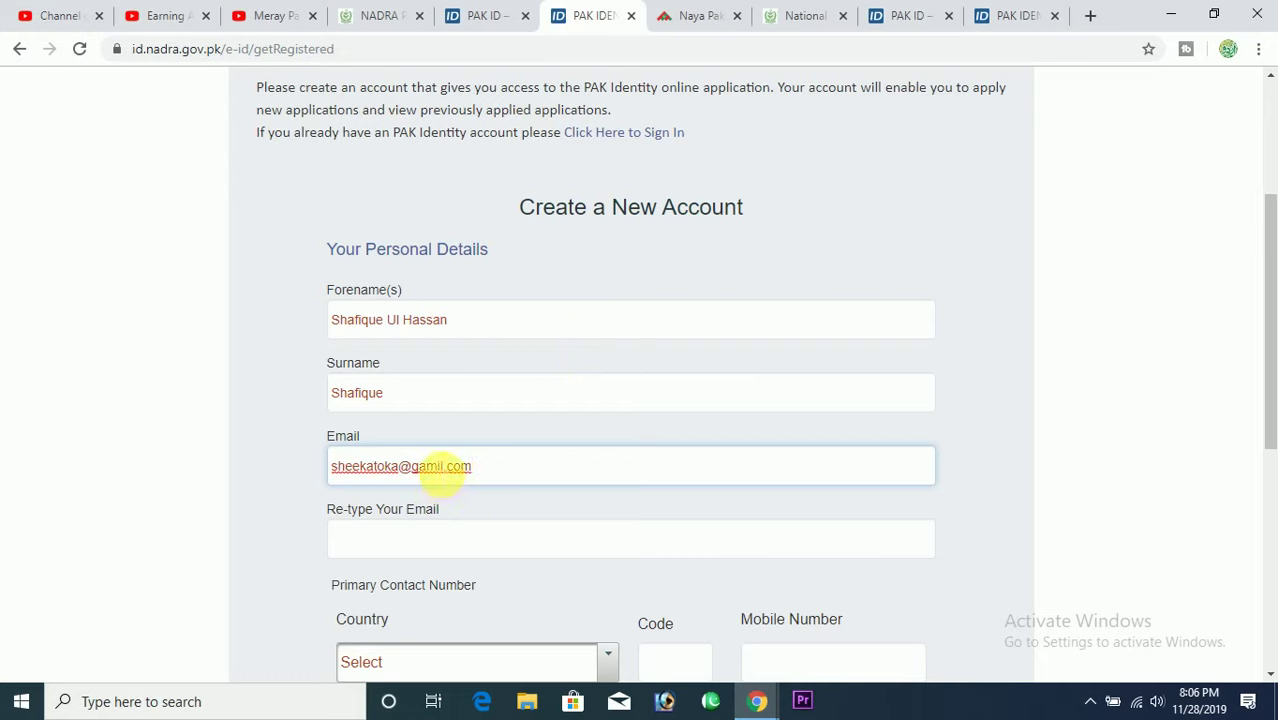
Type the email address, correct its misspelled domain, and paste it into Re-type Your Email.
left_click(436, 468)
type("a")
left_click(505, 548)
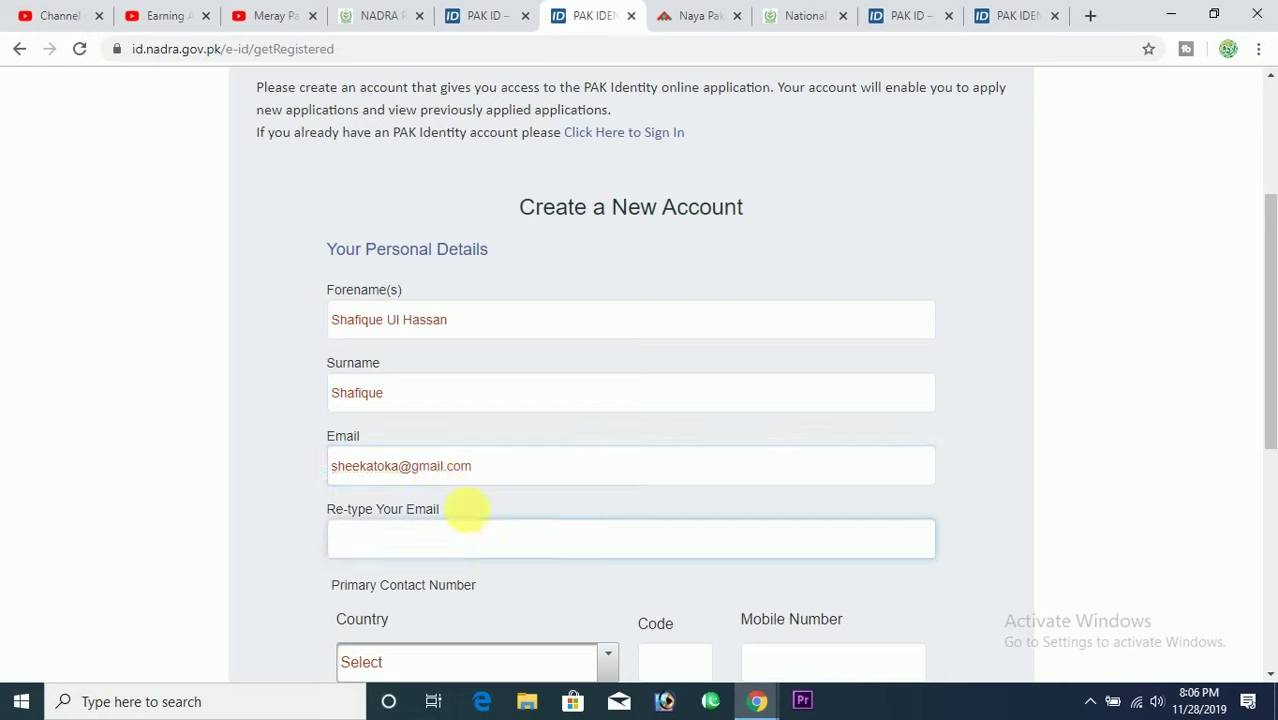
left_click_drag(508, 474, 258, 482)
key("ctrl+c")
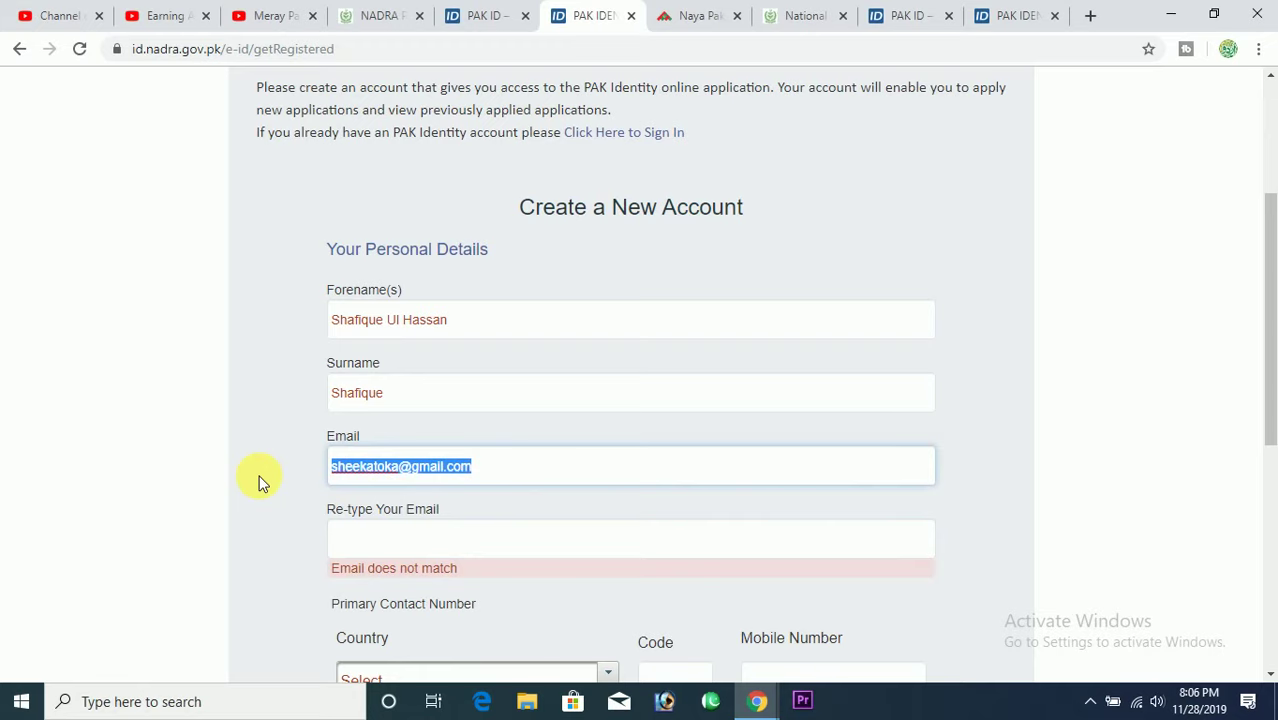
left_click(414, 534)
key("ctrl+v")
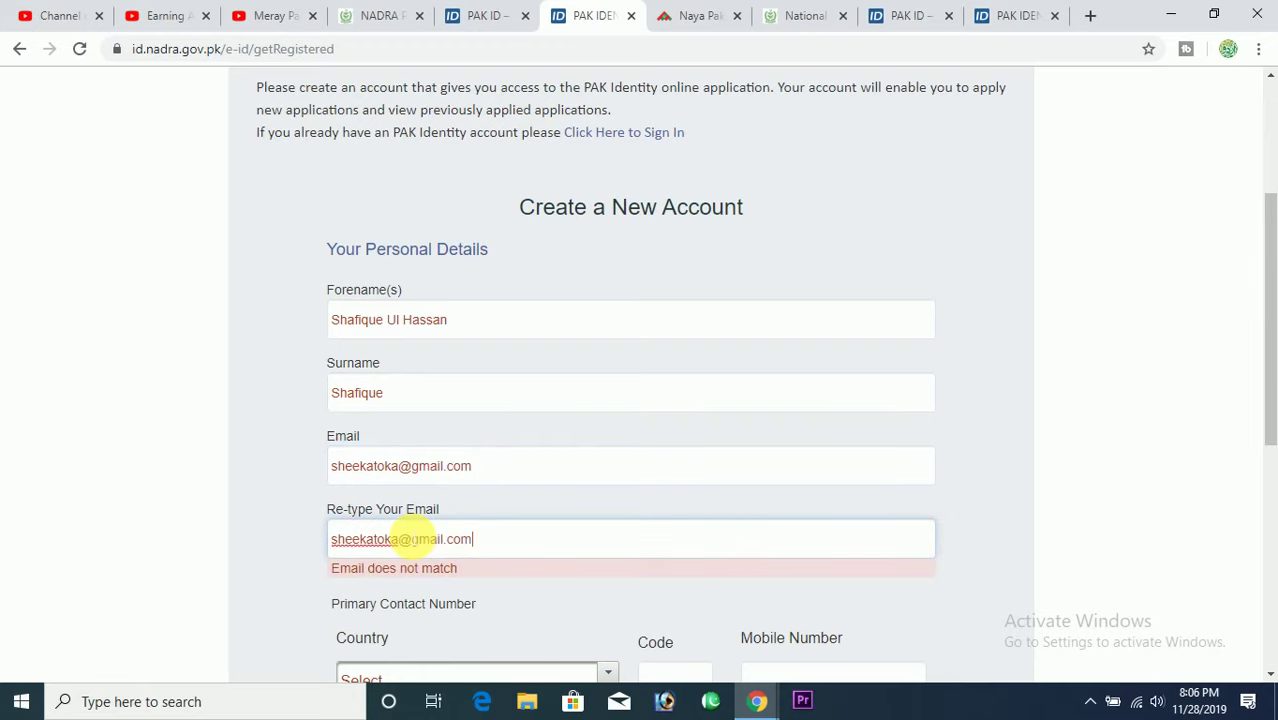
scroll(1270, 385, "down", 3)
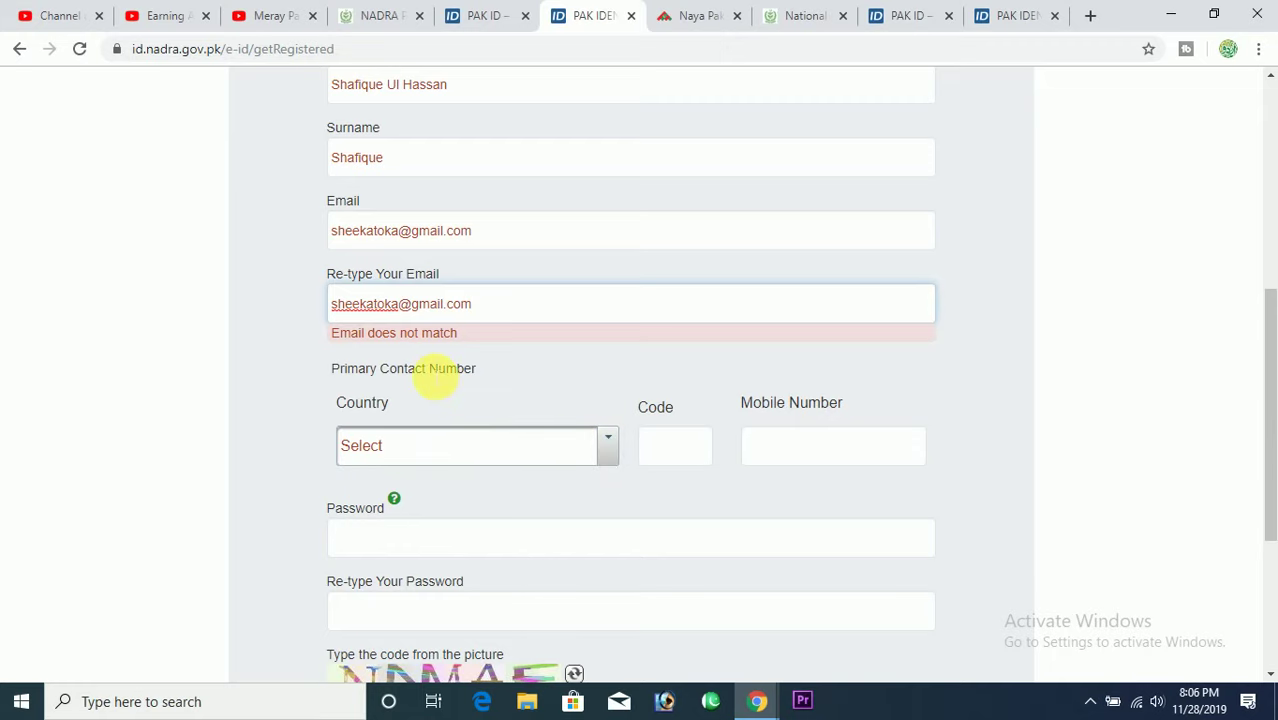
Select Pakistan (+92), enter the mobile number, and choose Telenor as operator.
left_click(484, 423)
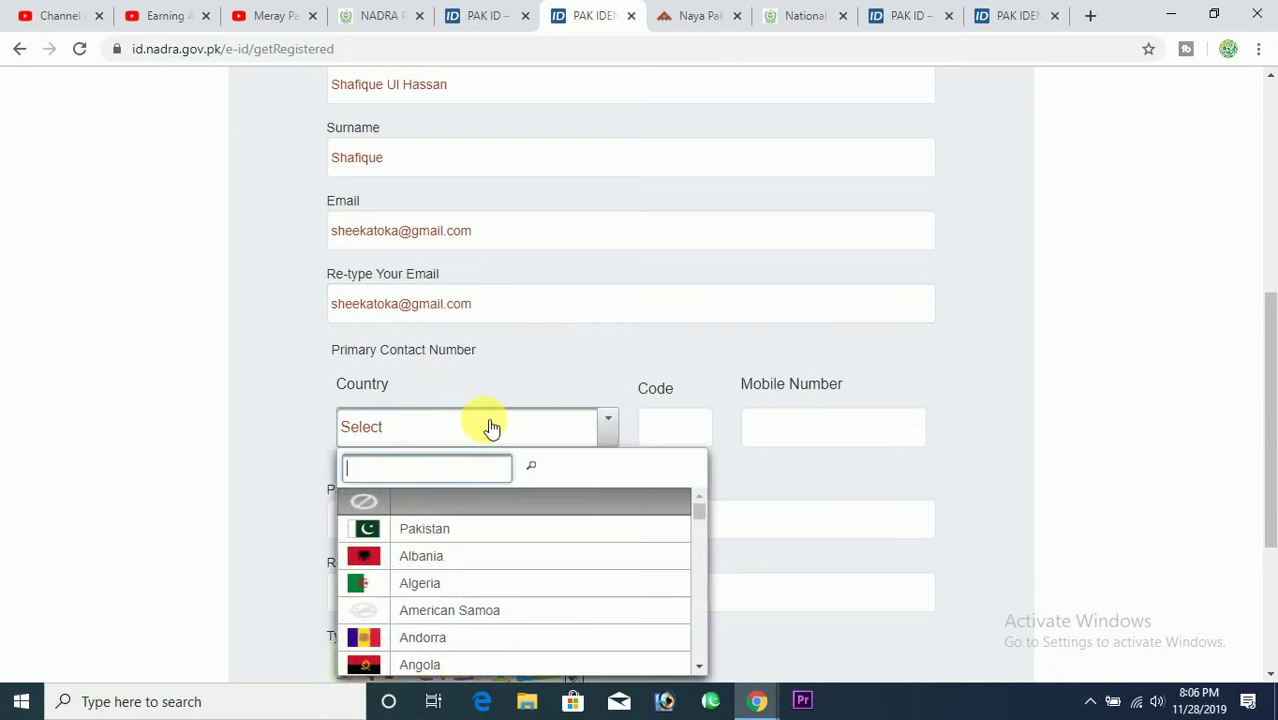
left_click(537, 530)
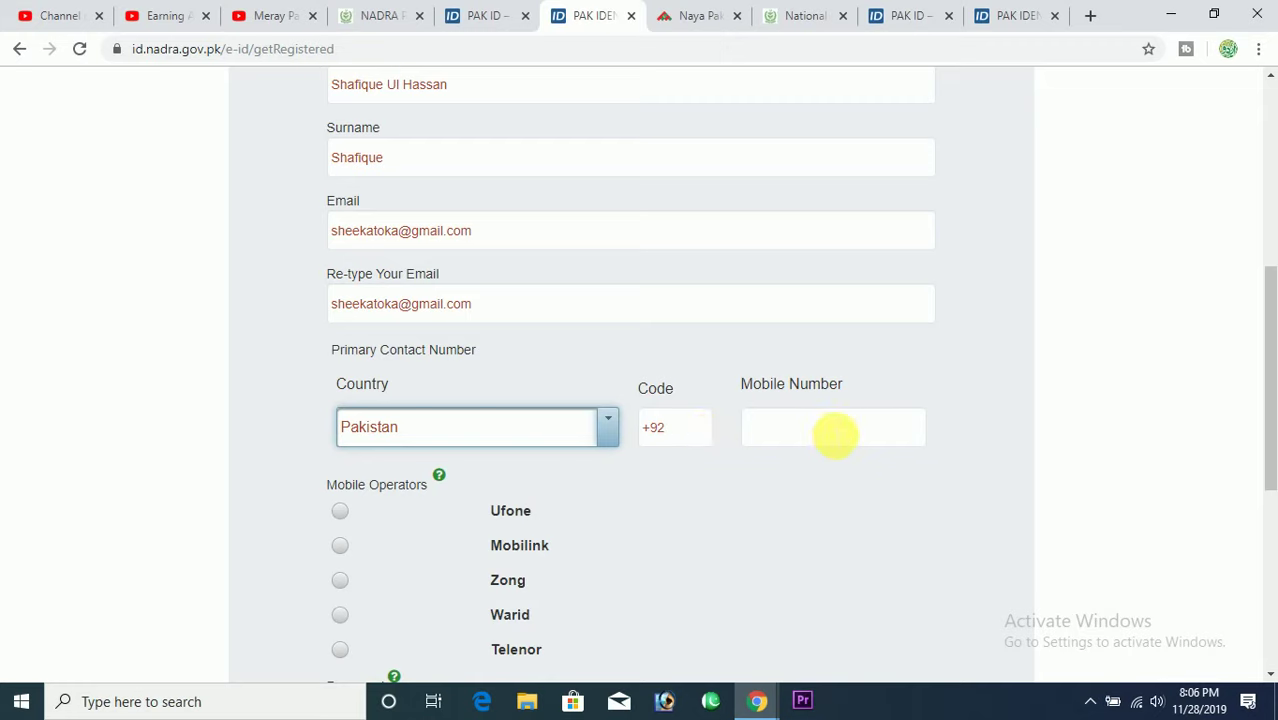
left_click(835, 435)
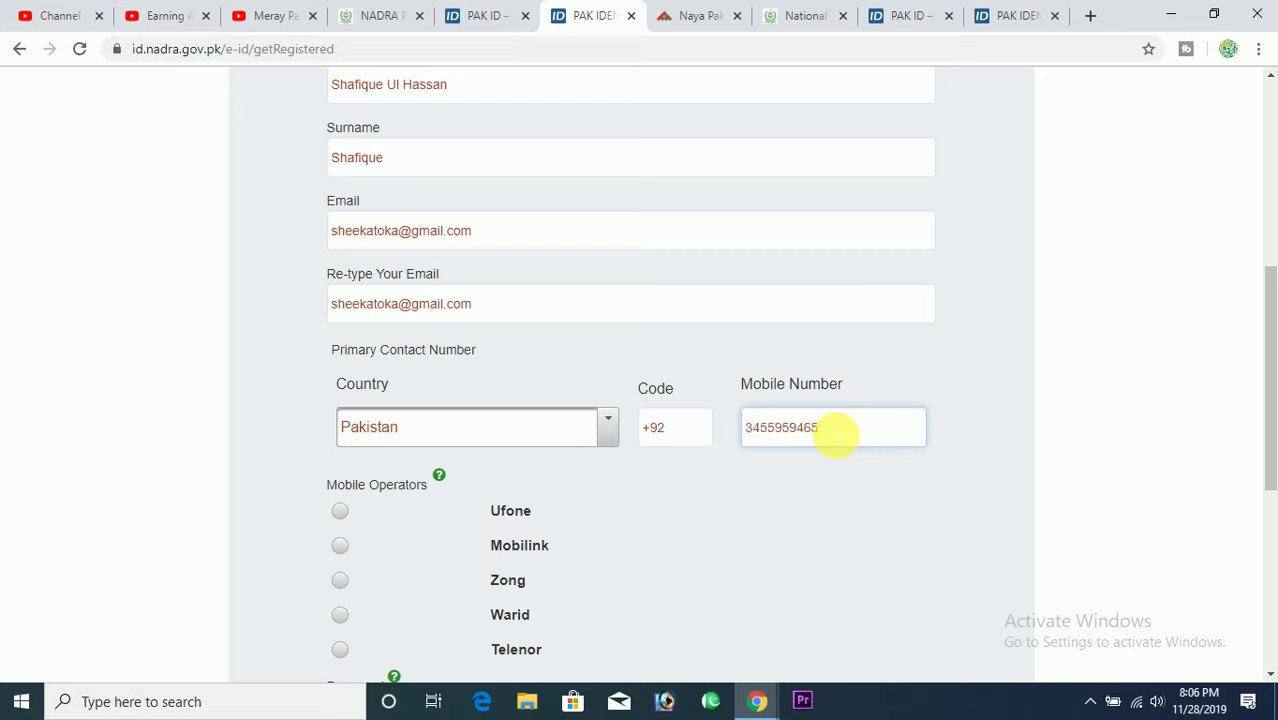
left_click(340, 649)
Enter the account password and retype it in the confirmation field.
scroll(660, 600, "down", 3)
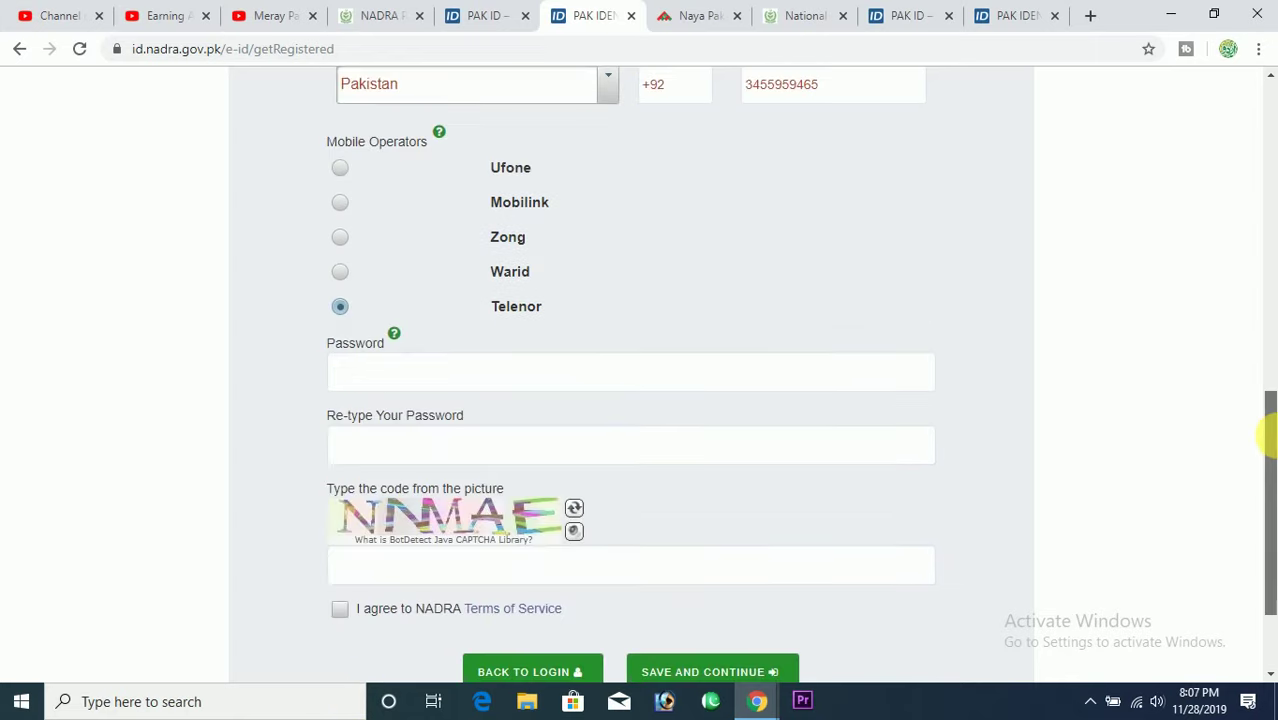
left_click(776, 374)
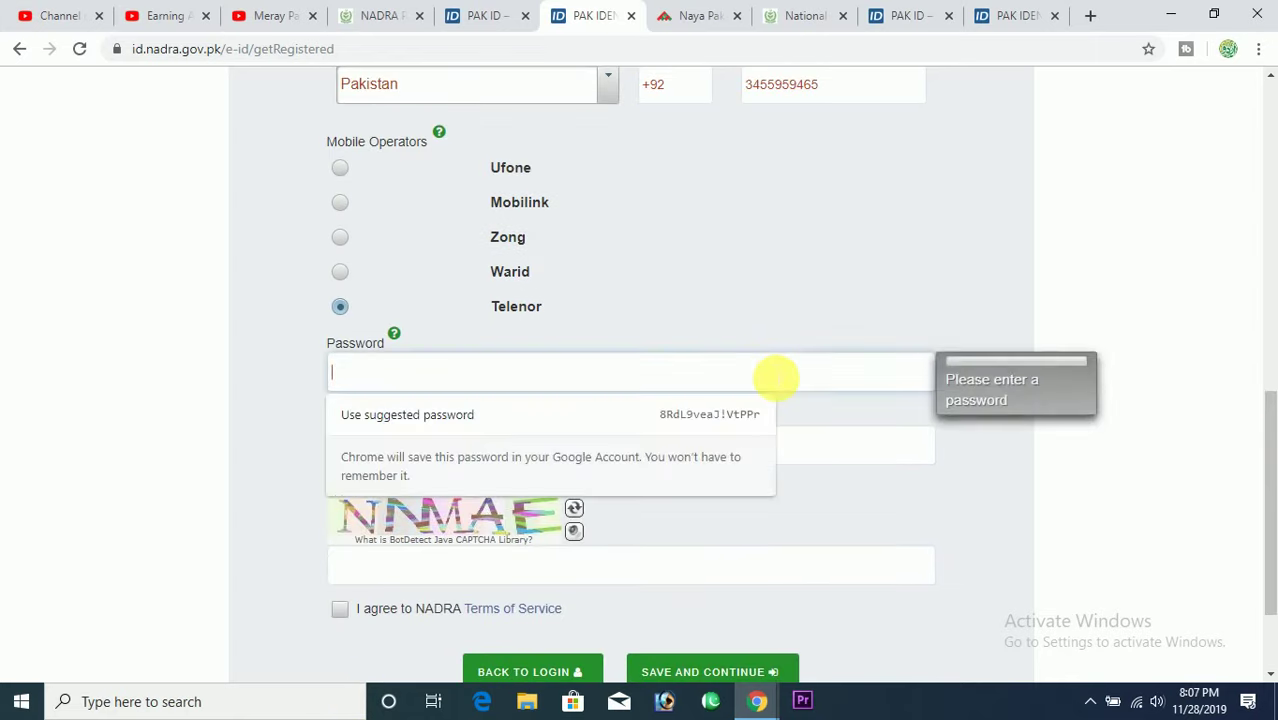
type("••••")
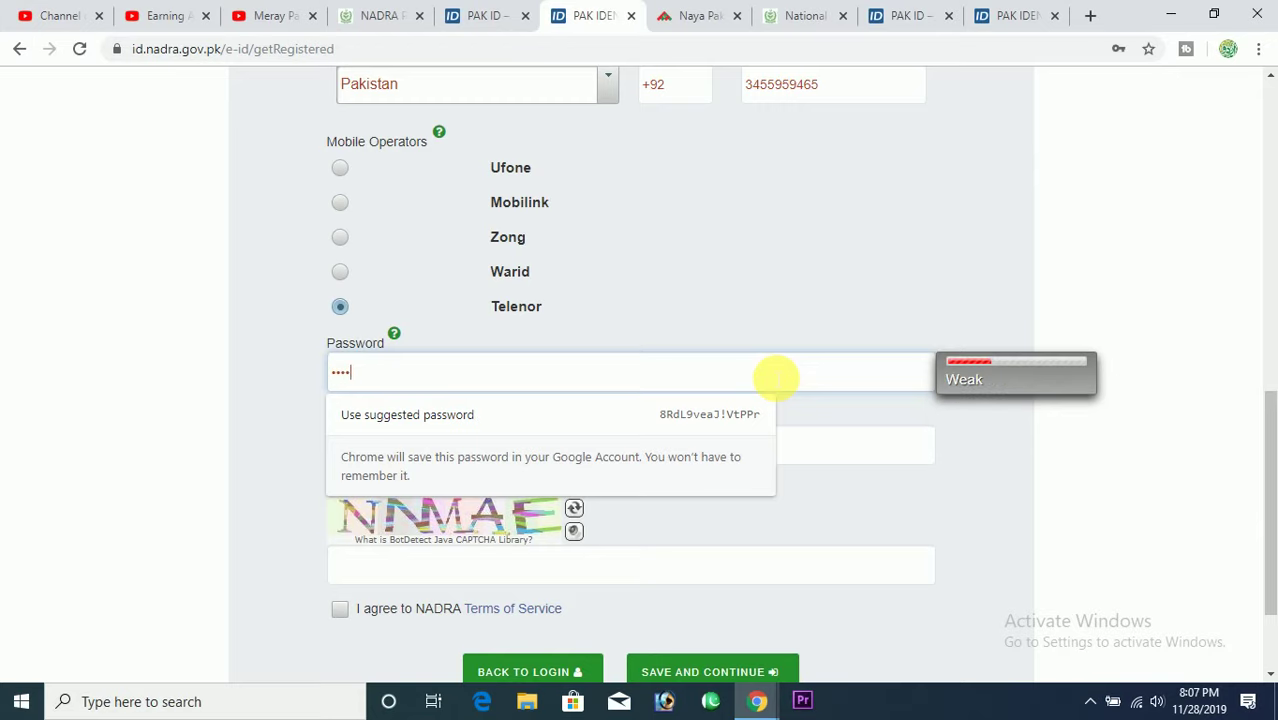
type("••••")
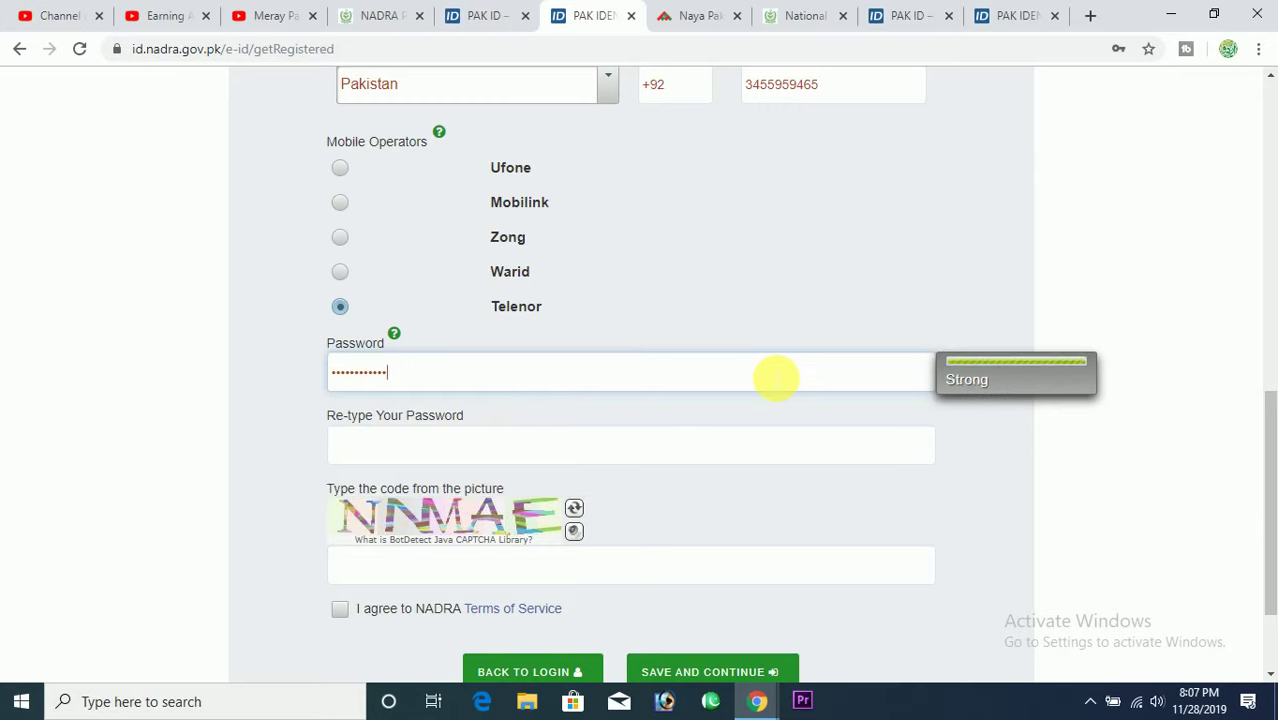
key("Tab")
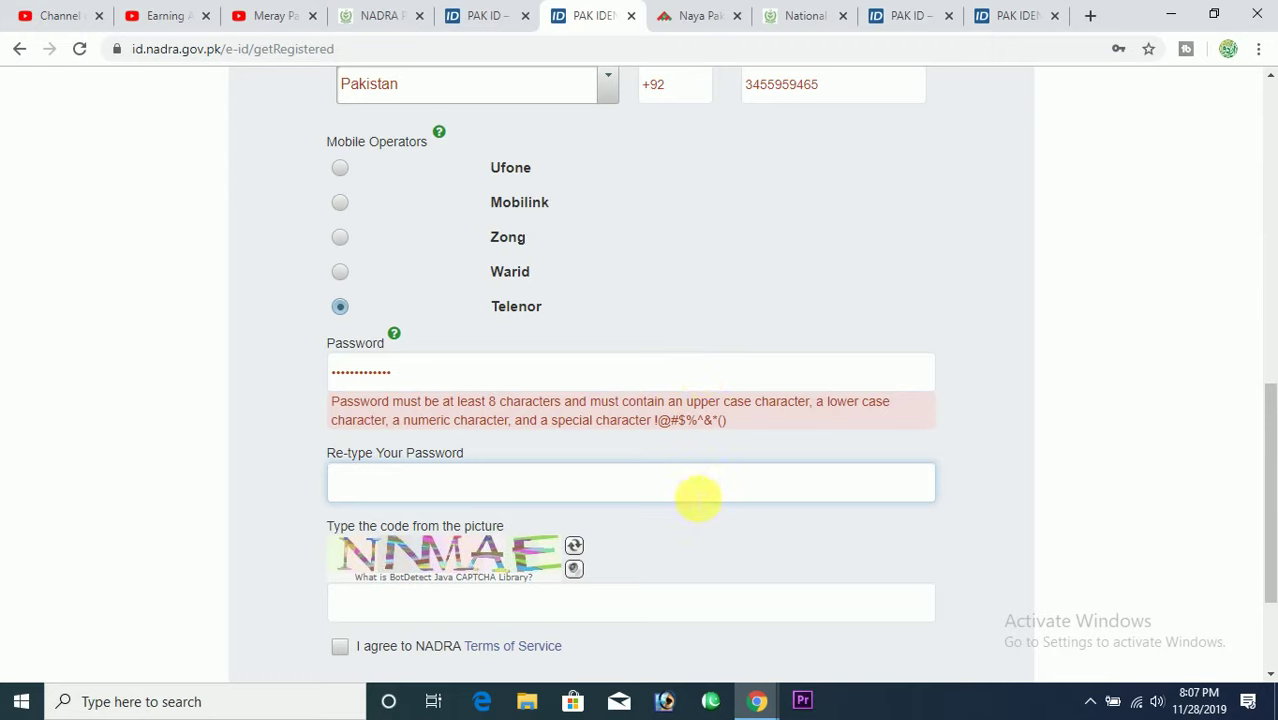
type("•••••••••")
left_click(733, 538)
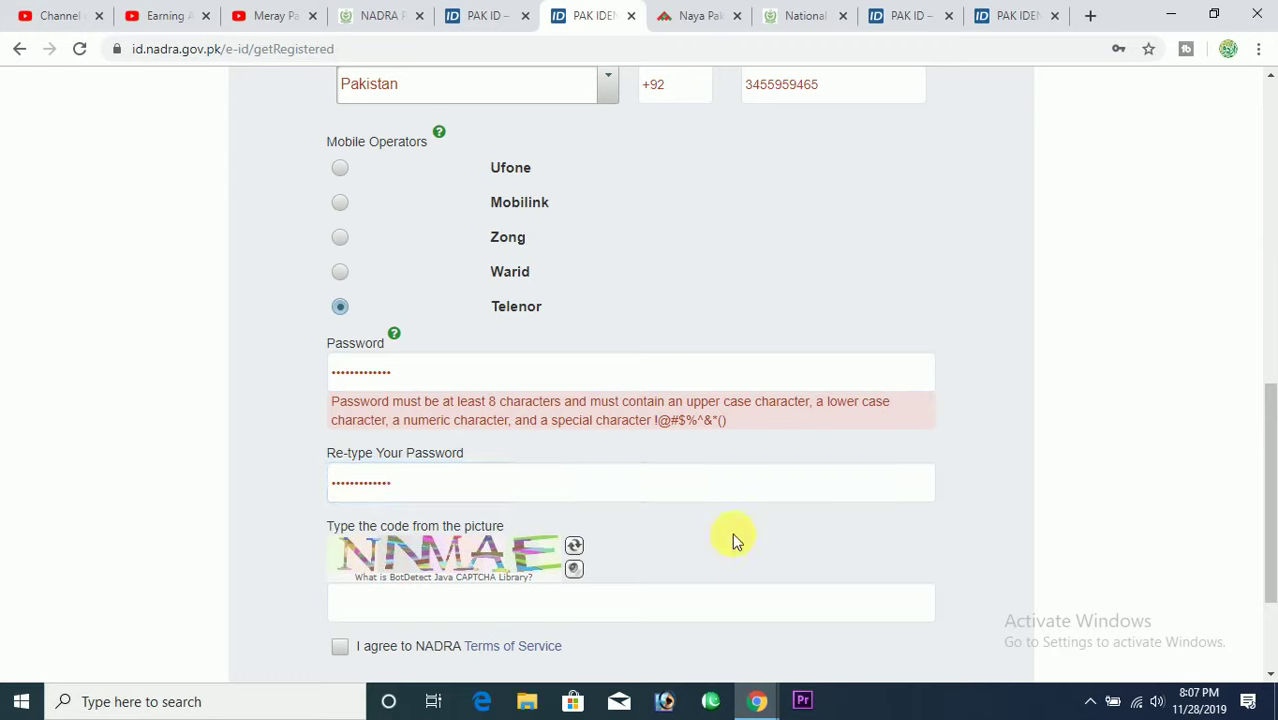
Enter the picture code, accept the NADRA Terms of Service, and submit the form.
left_click(543, 607)
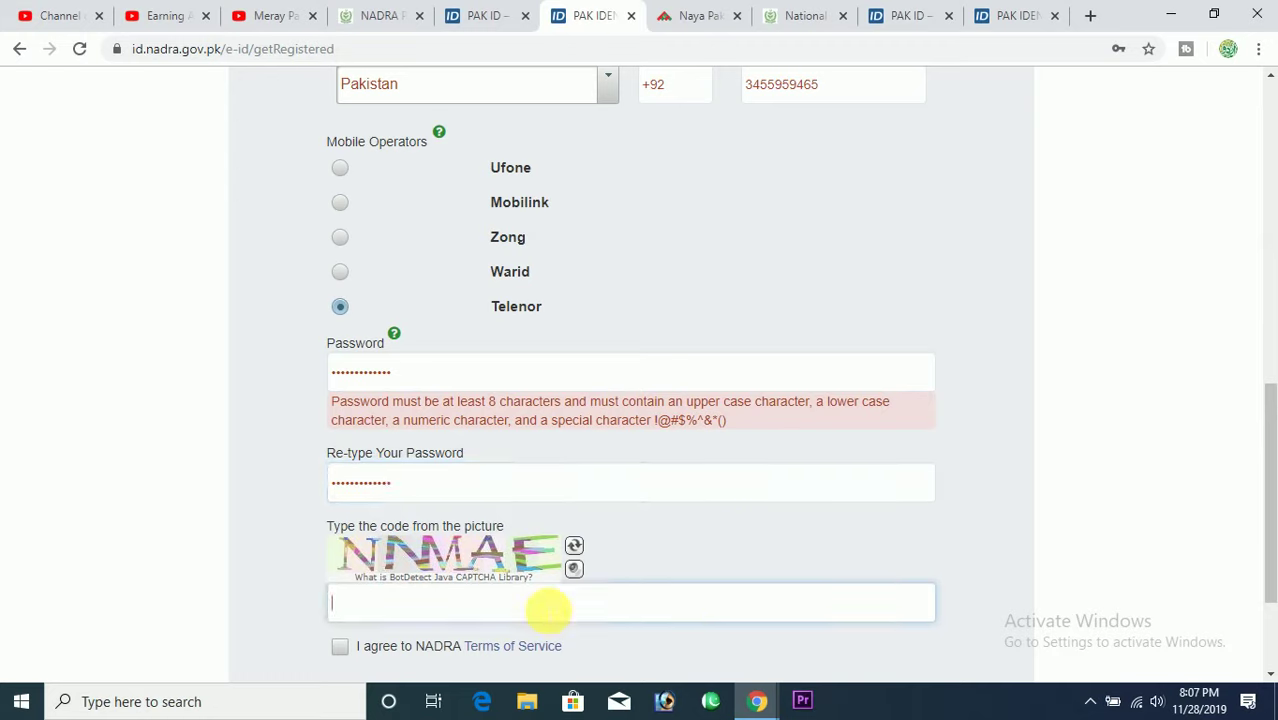
type("NNMAE")
left_click(340, 644)
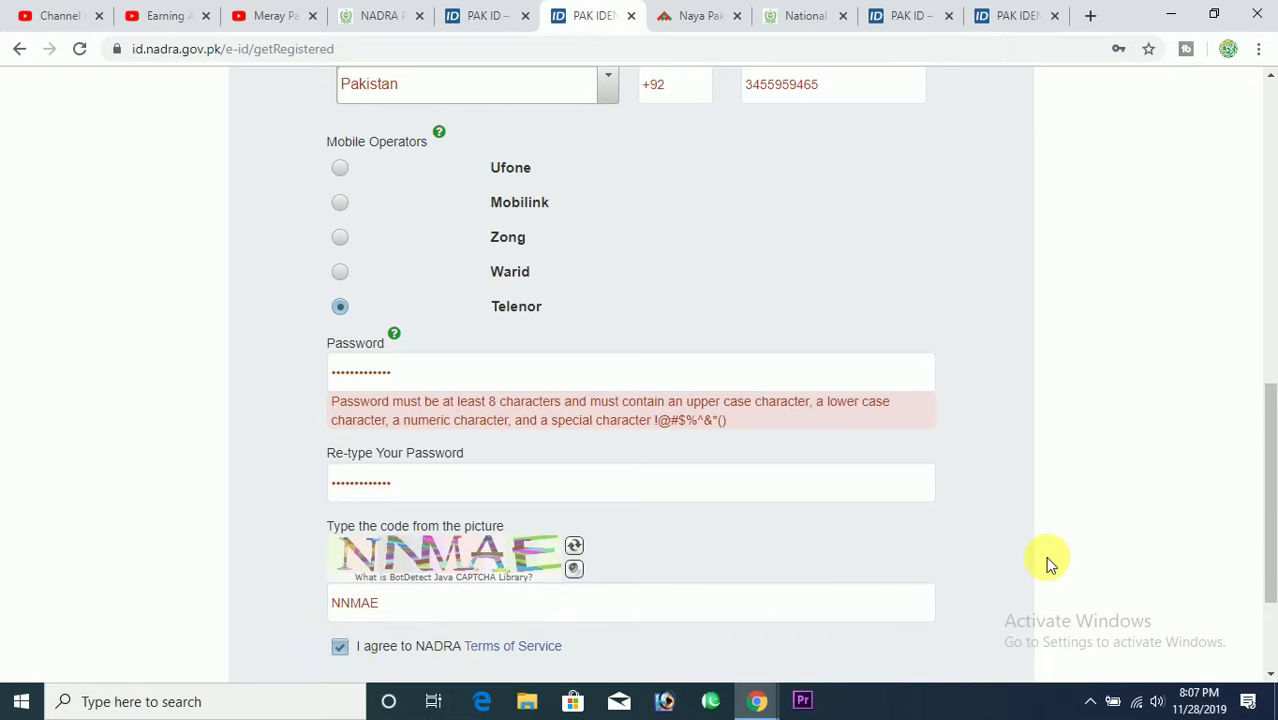
left_click(1269, 622)
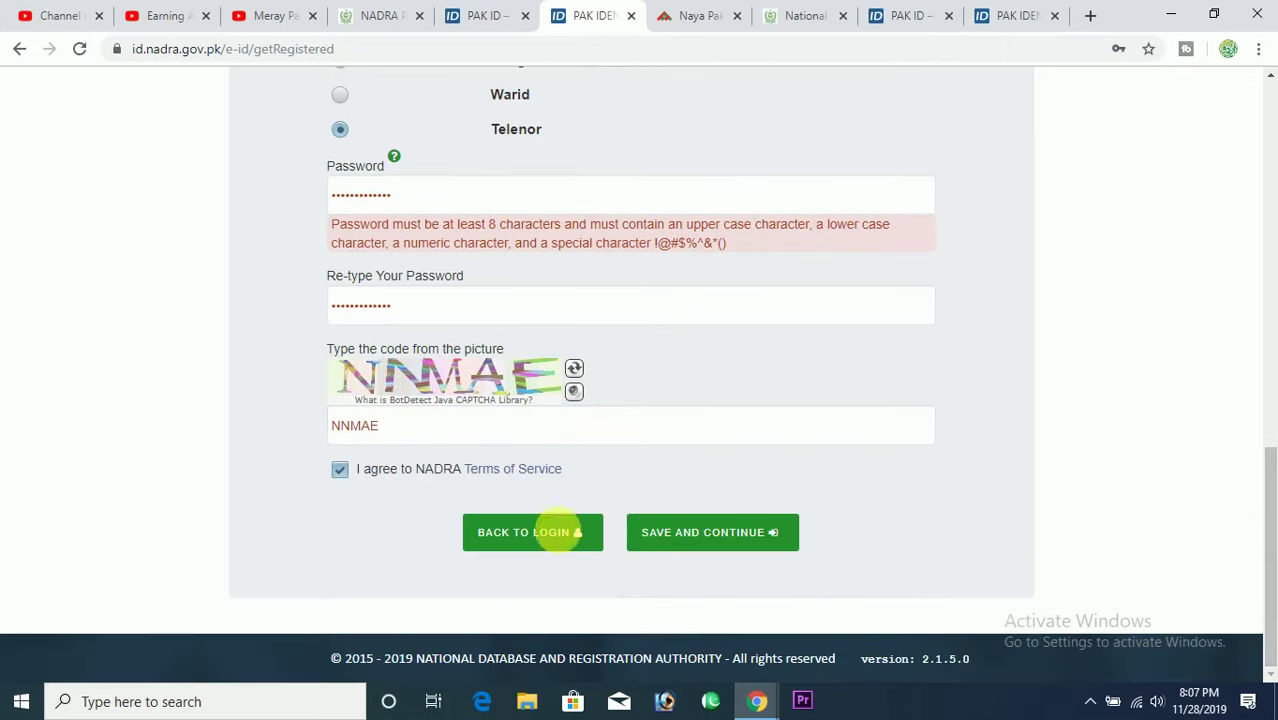
left_click(712, 540)
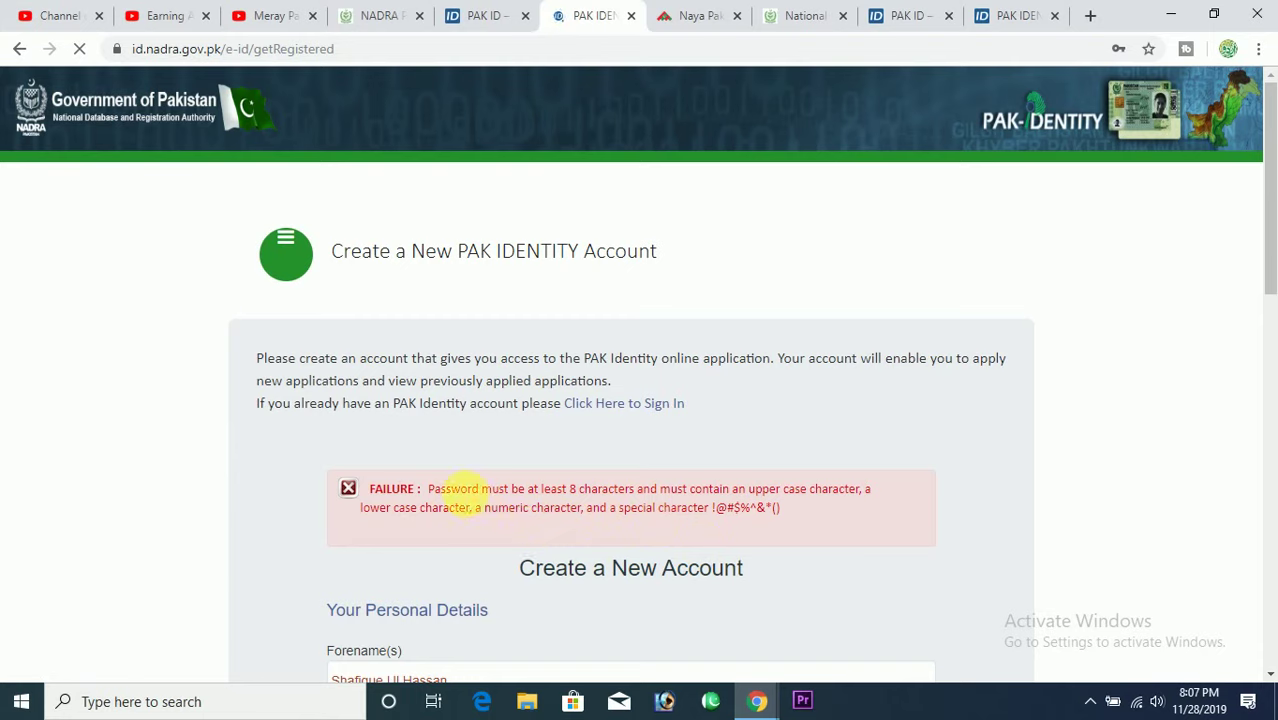
Highlight the password character-type rules in the FAILURE message and scroll down the form.
left_click_drag(471, 490, 687, 490)
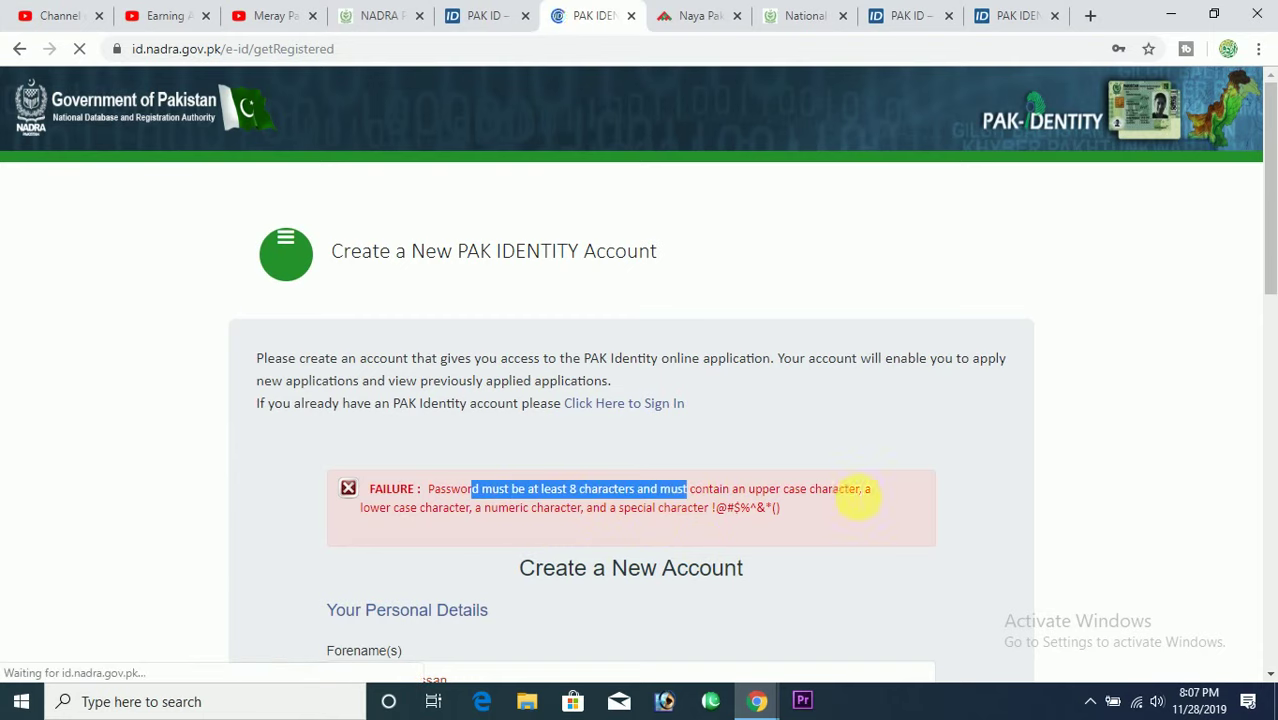
left_click_drag(852, 492, 876, 494)
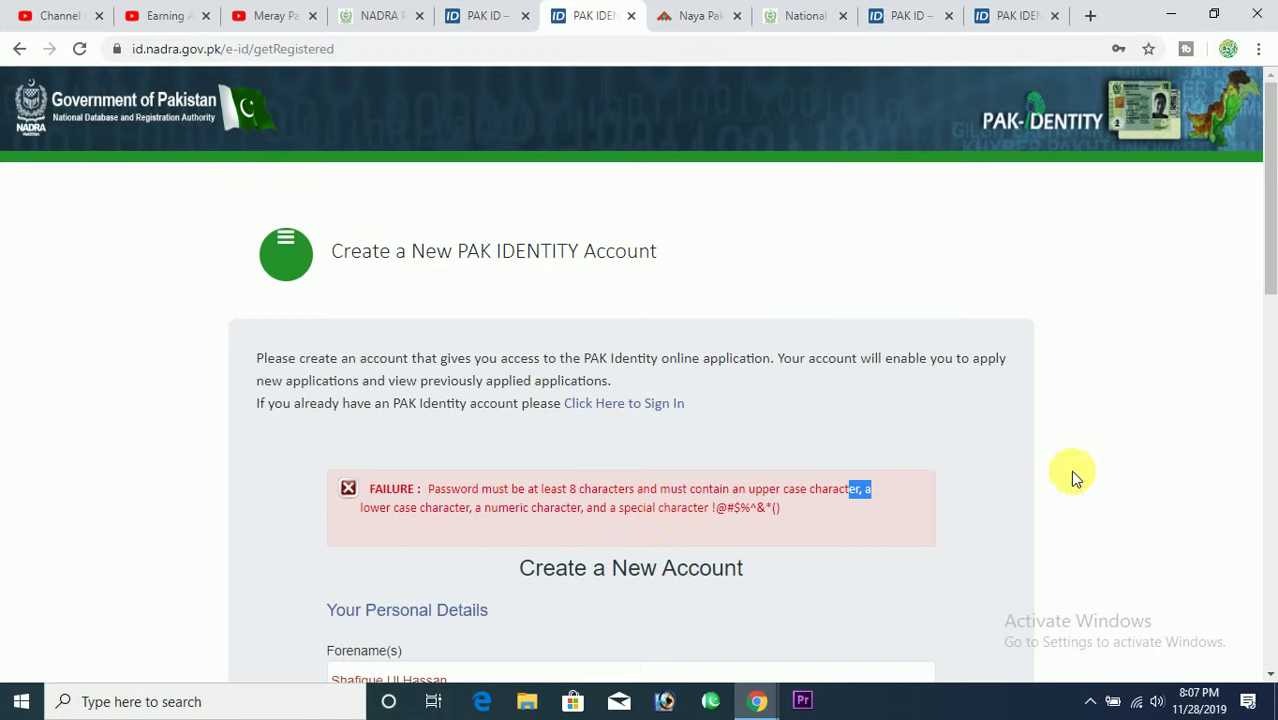
left_click_drag(1269, 251, 1264, 585)
Enter a stronger password with upper, lower, numeric and special characters, plus the new picture code.
left_click(672, 368)
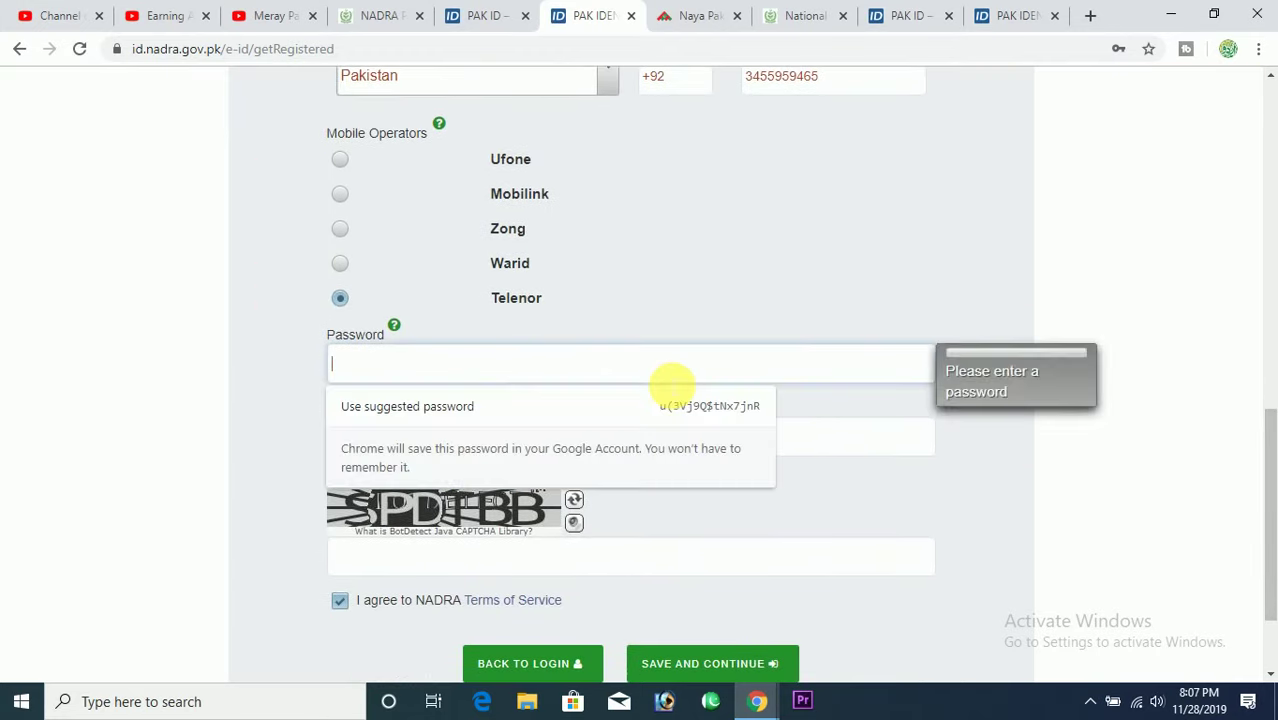
type("••")
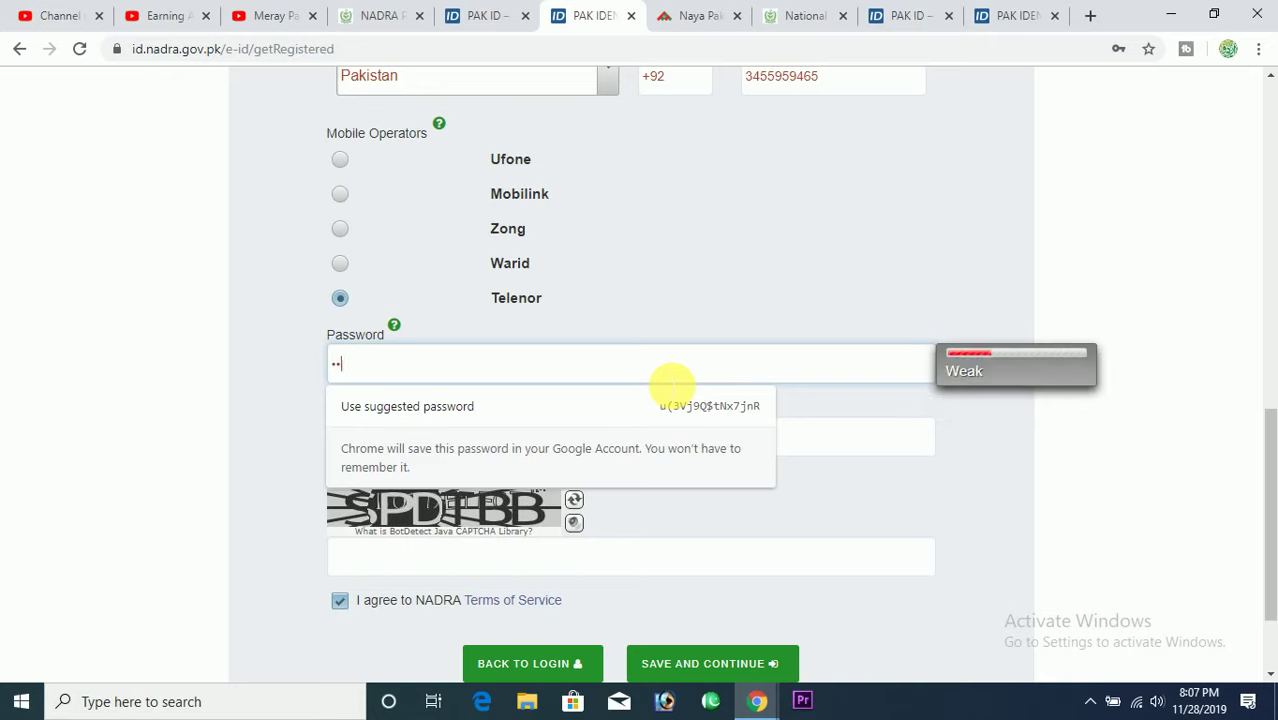
type("•••••")
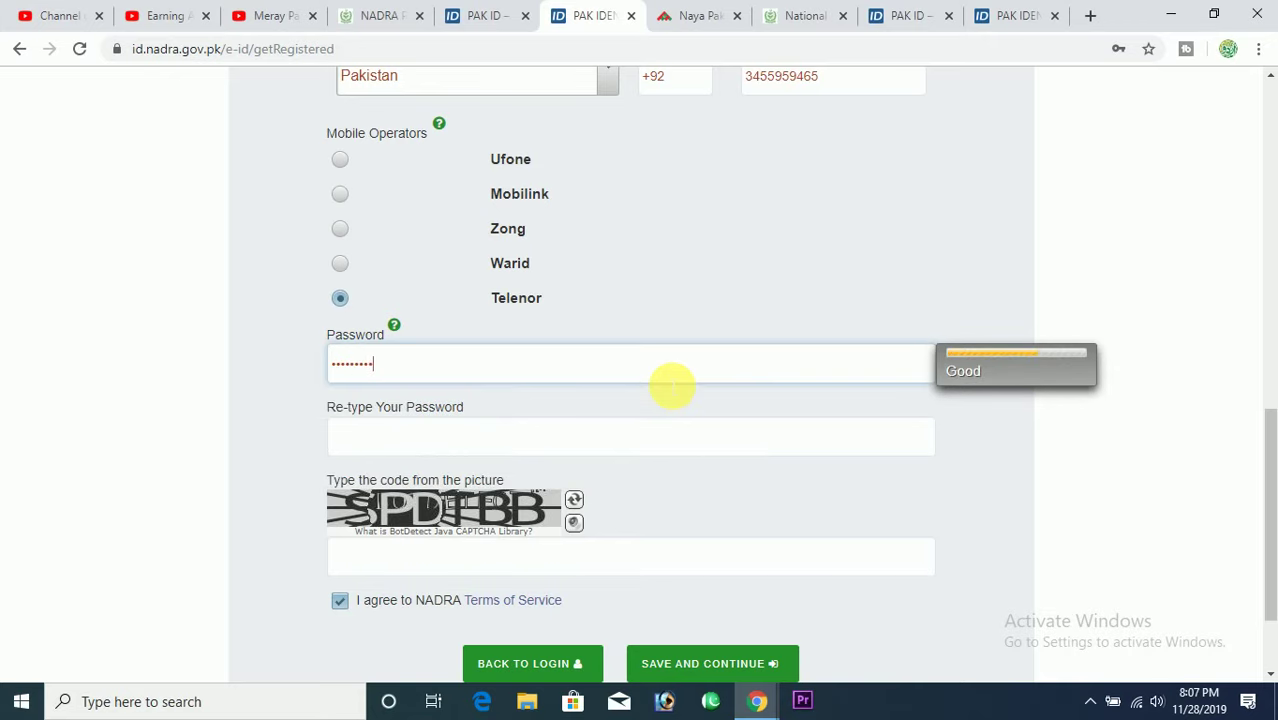
type("••••")
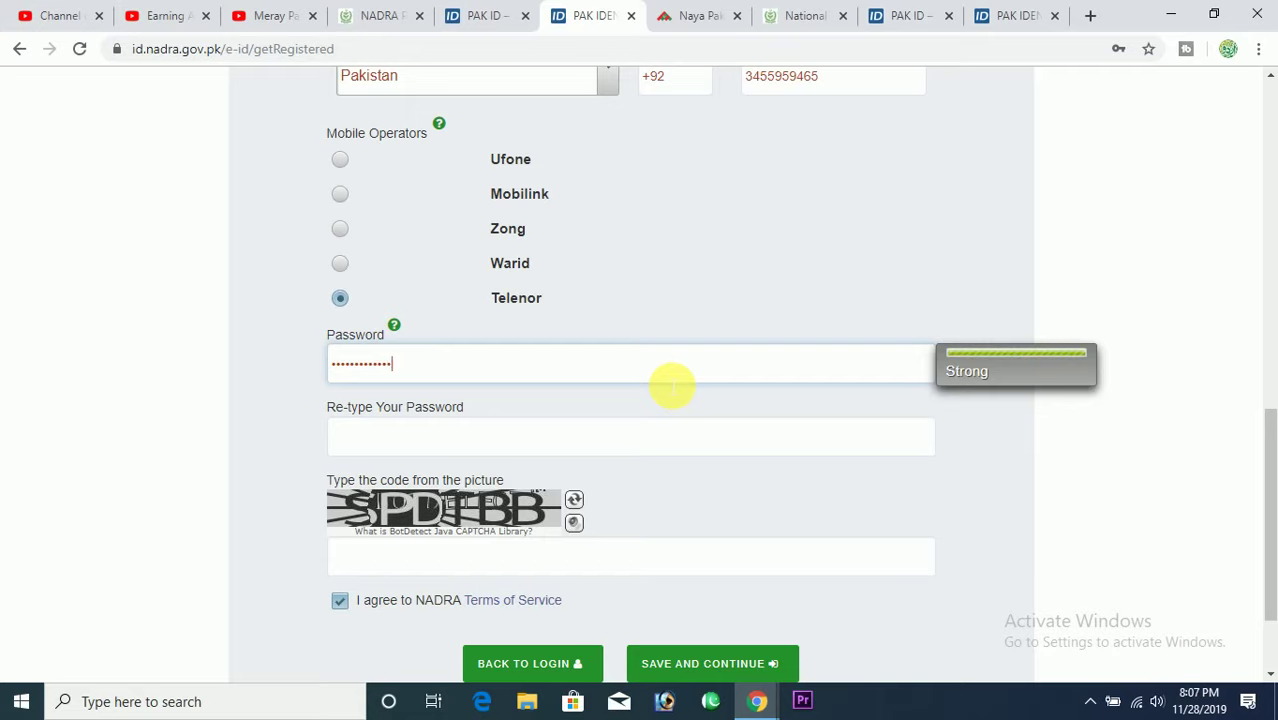
type("•")
left_click(685, 455)
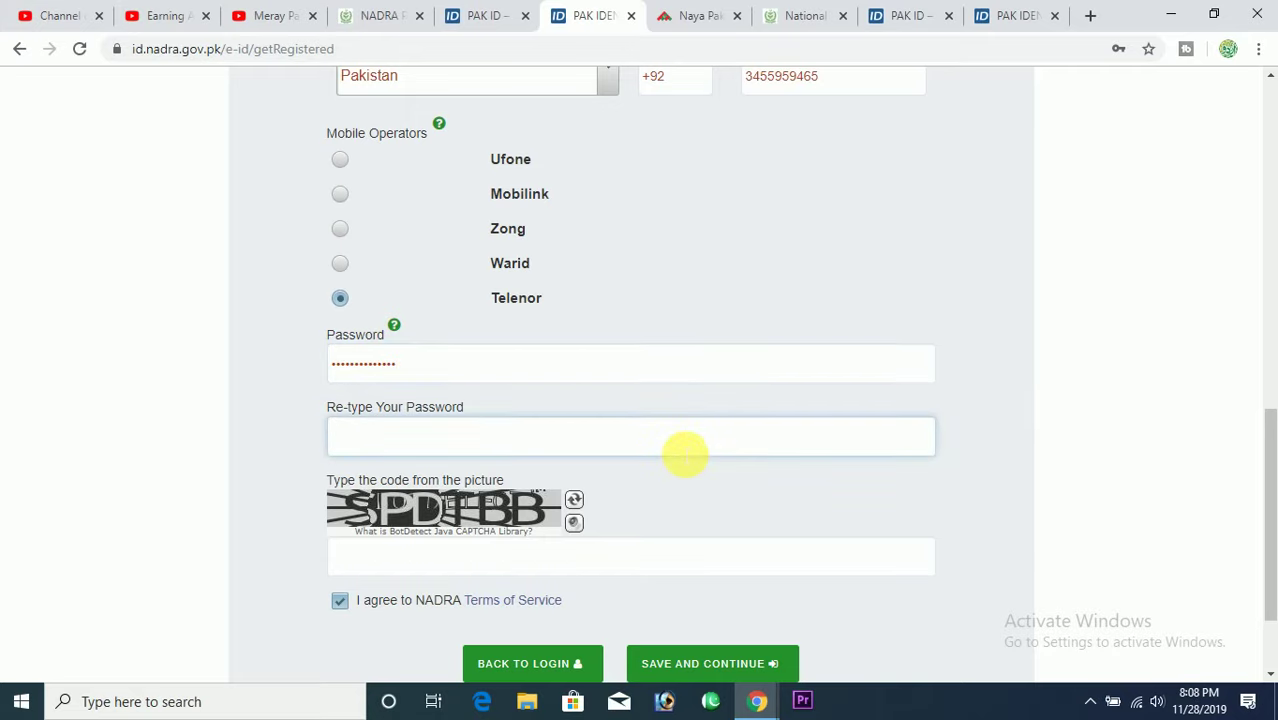
type("•••••••••••••")
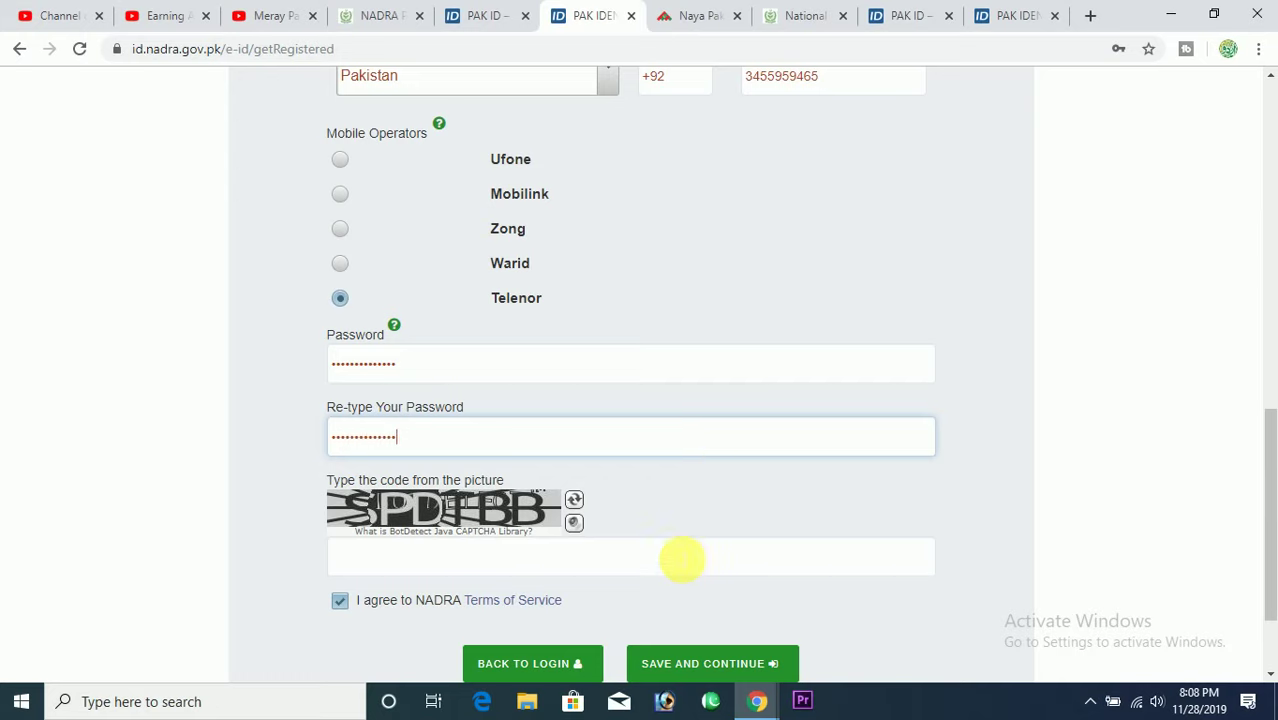
left_click(686, 568)
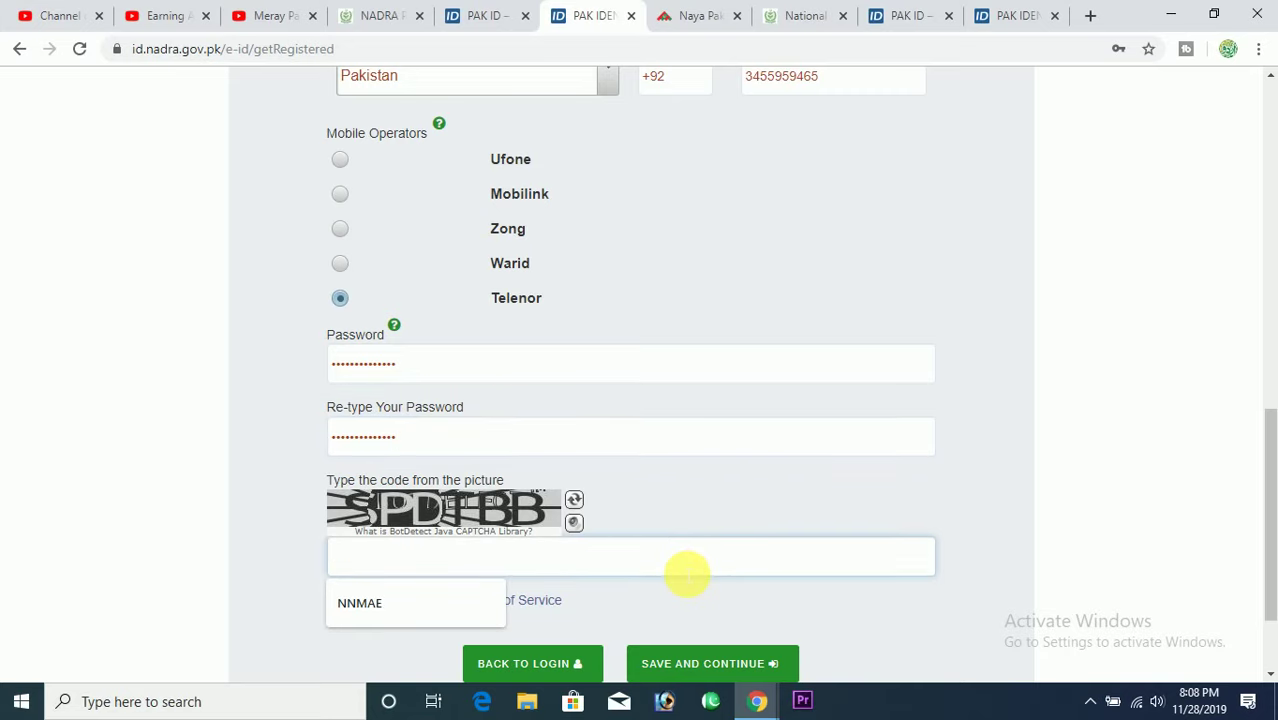
type("sp")
key("BackSpace")
key("BackSpace")
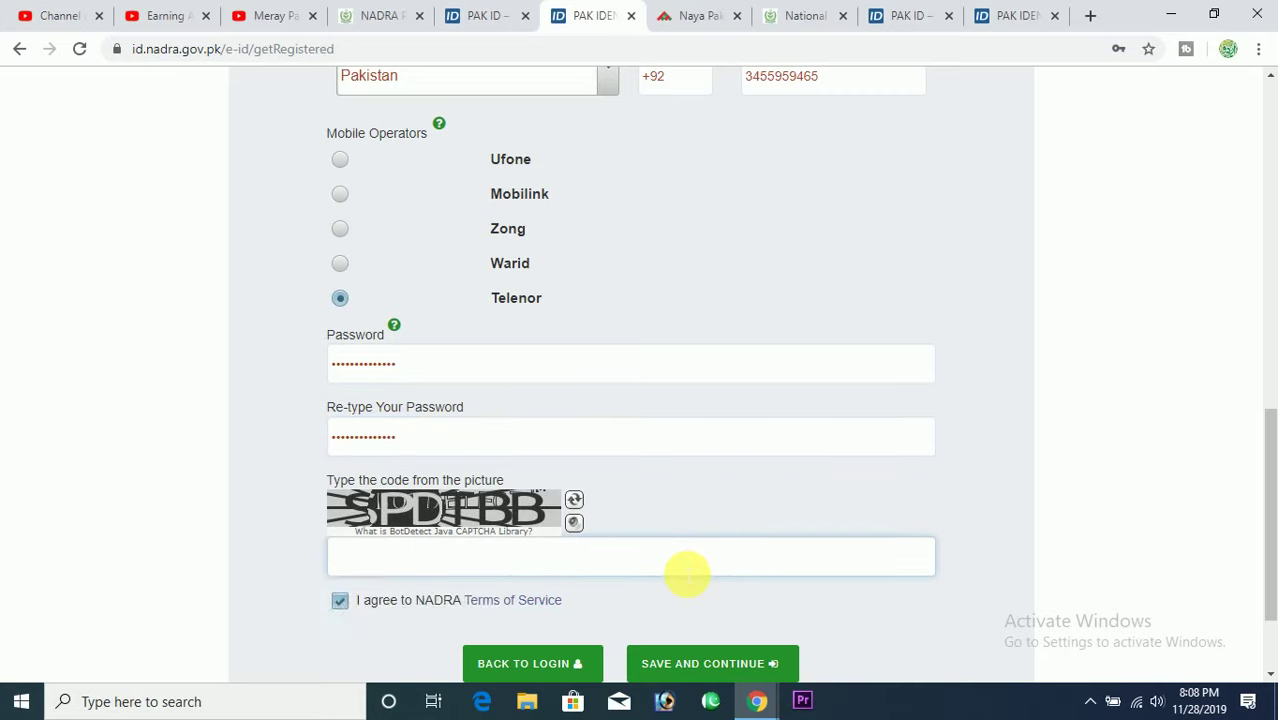
type("SPDTBB")
Submit the registration with SAVE AND CONTINUE and save the password in Chrome.
left_click(745, 672)
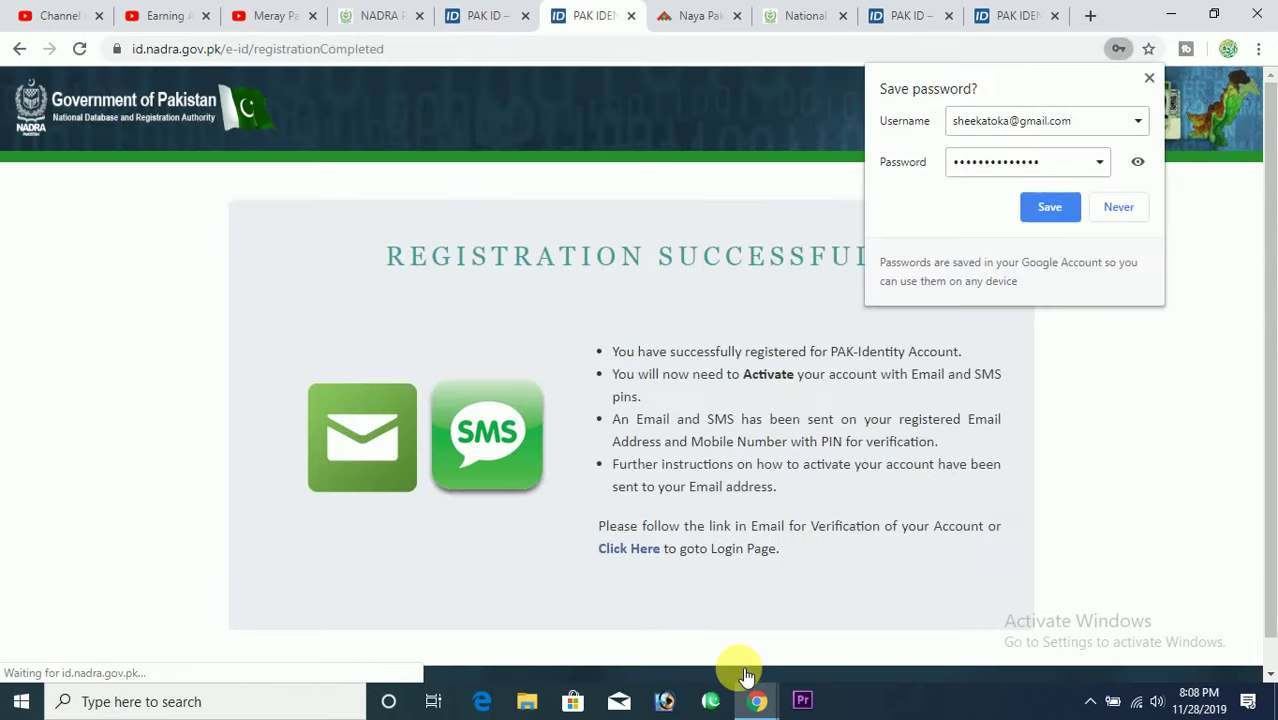
left_click(1050, 210)
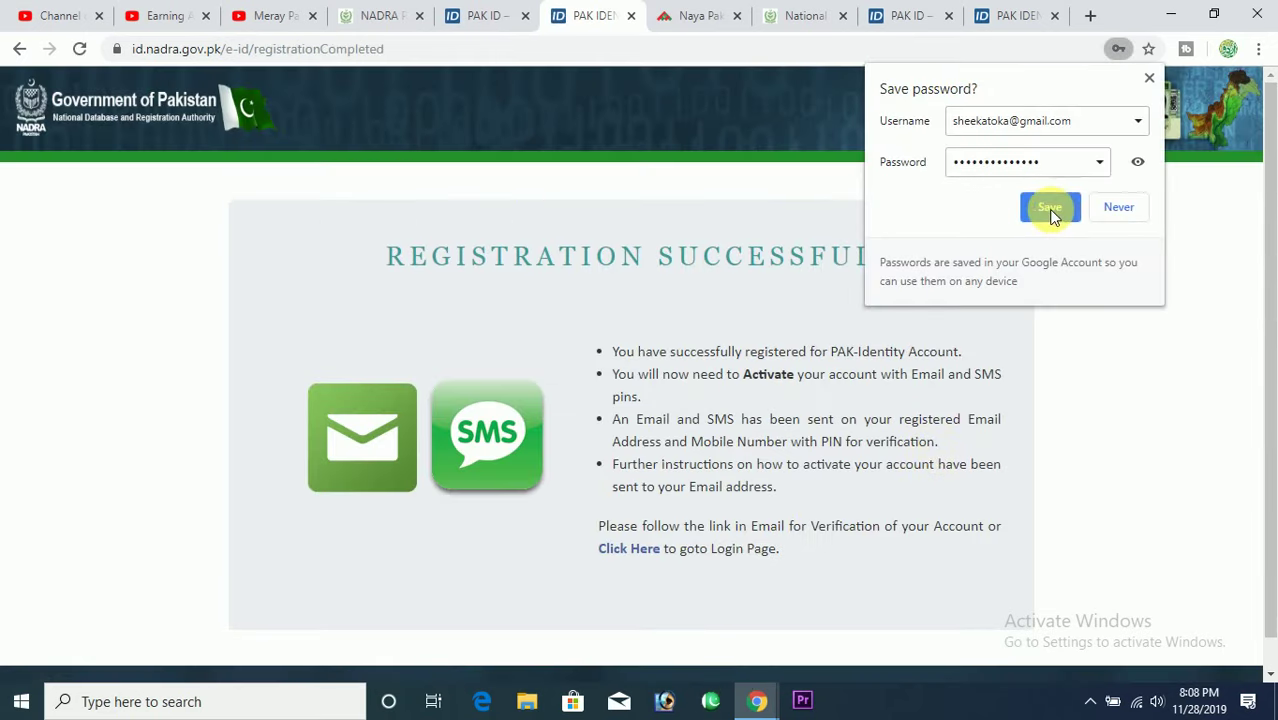